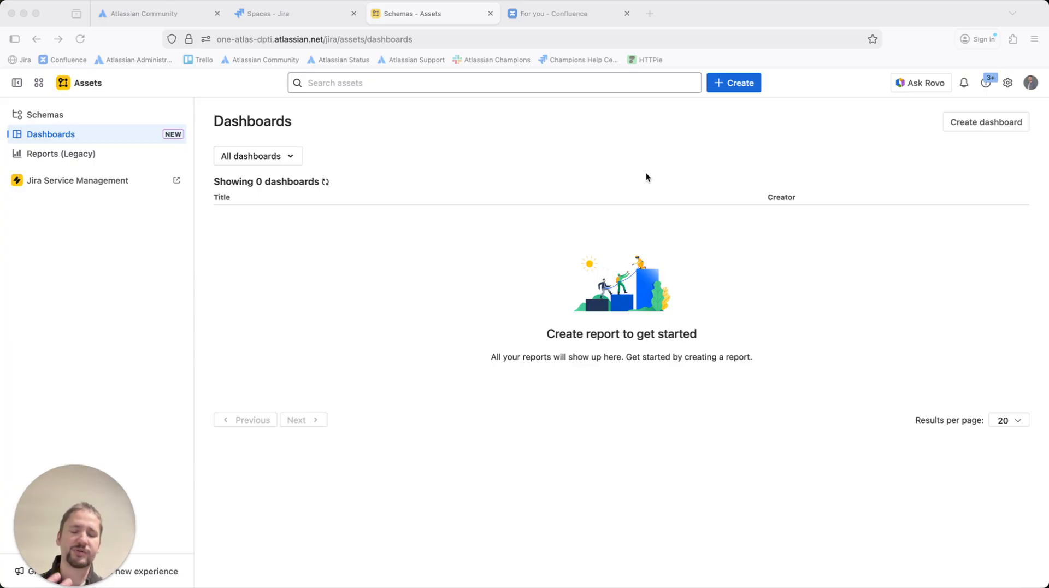
Create a new dashboard from the Service Overview template
{"action": "left_click", "coordinate": [974, 125]}
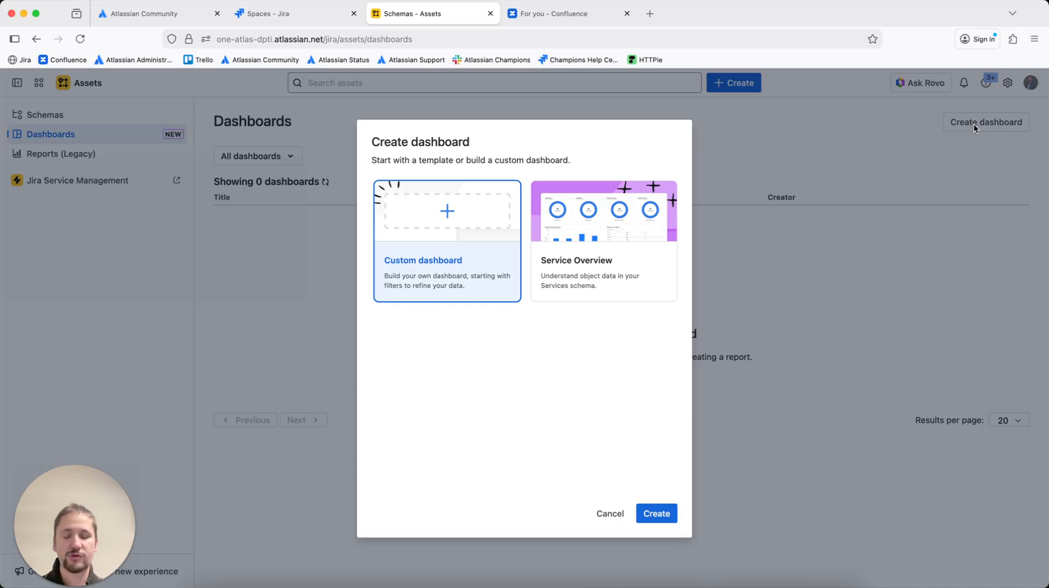
{"action": "left_click", "coordinate": [592, 253]}
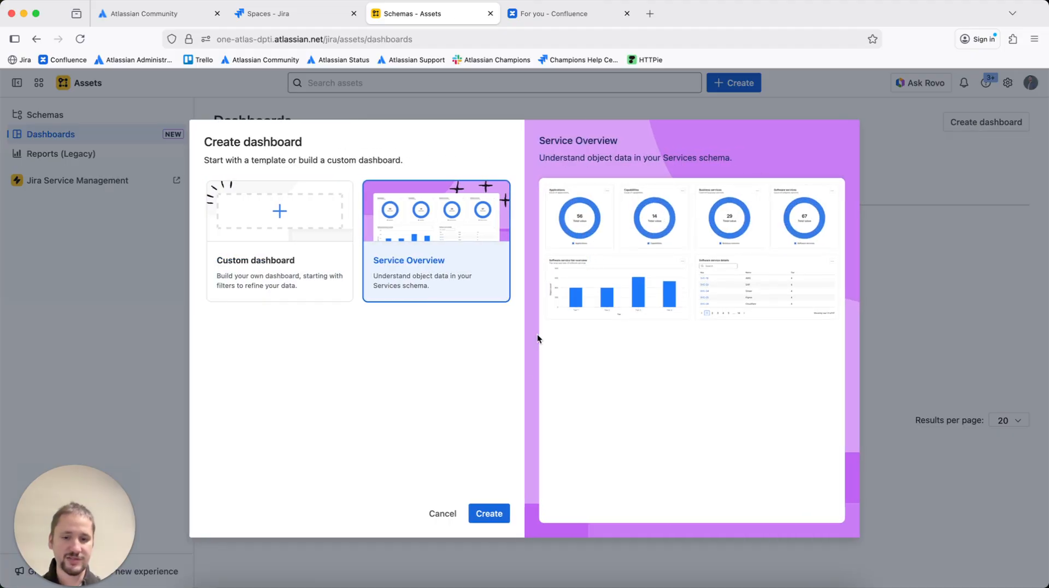
{"action": "left_click", "coordinate": [489, 513]}
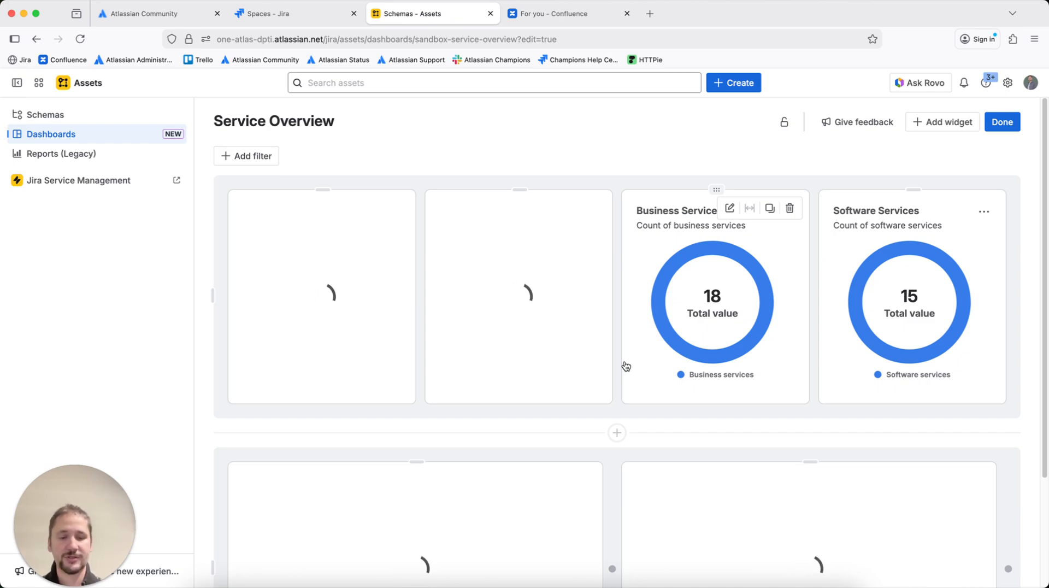
Scroll through the new dashboard to review its donut, bar chart and table widgets
{"action": "scroll", "coordinate": [626, 366], "scroll_direction": "down", "scroll_amount": 3}
{"action": "scroll", "coordinate": [626, 365], "scroll_direction": "up", "scroll_amount": 3}
{"action": "scroll", "coordinate": [625, 365], "scroll_direction": "down", "scroll_amount": 1}
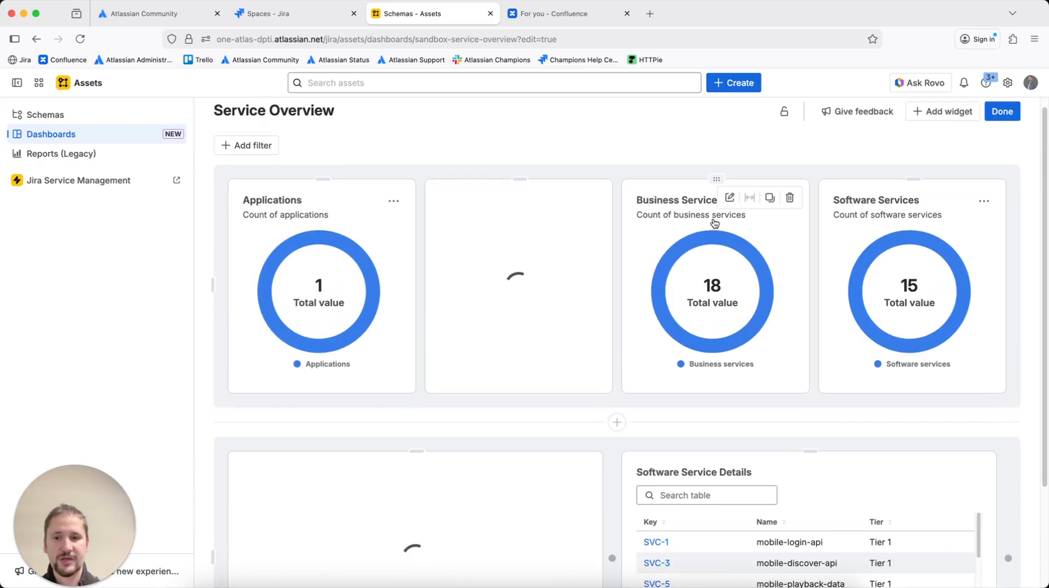
{"action": "mouse_move", "coordinate": [623, 350]}
{"action": "scroll", "coordinate": [622, 350], "scroll_direction": "down", "scroll_amount": 5}
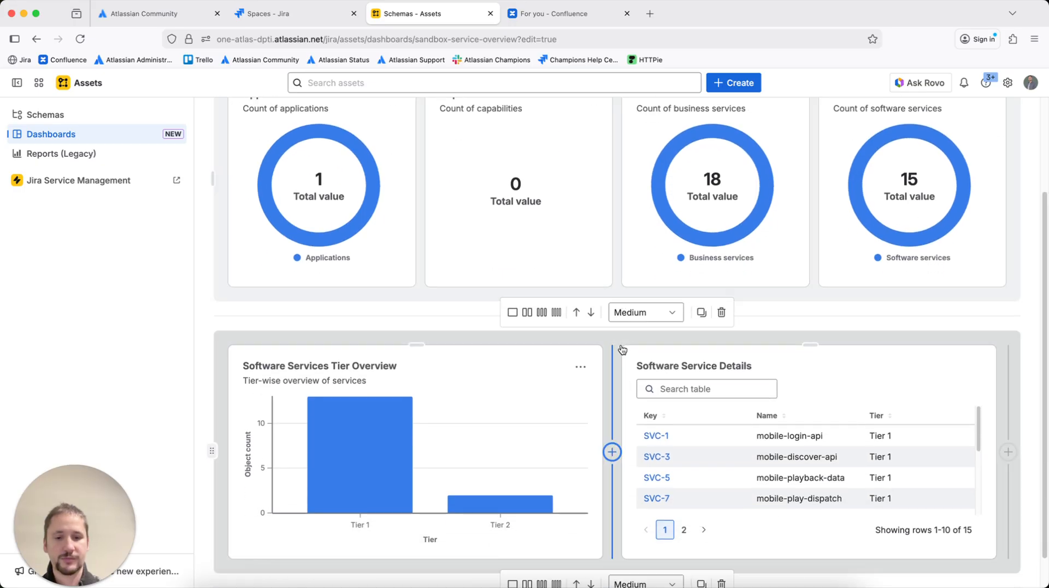
{"action": "scroll", "coordinate": [739, 407], "scroll_direction": "down", "scroll_amount": 2}
{"action": "scroll", "coordinate": [738, 407], "scroll_direction": "down", "scroll_amount": 2}
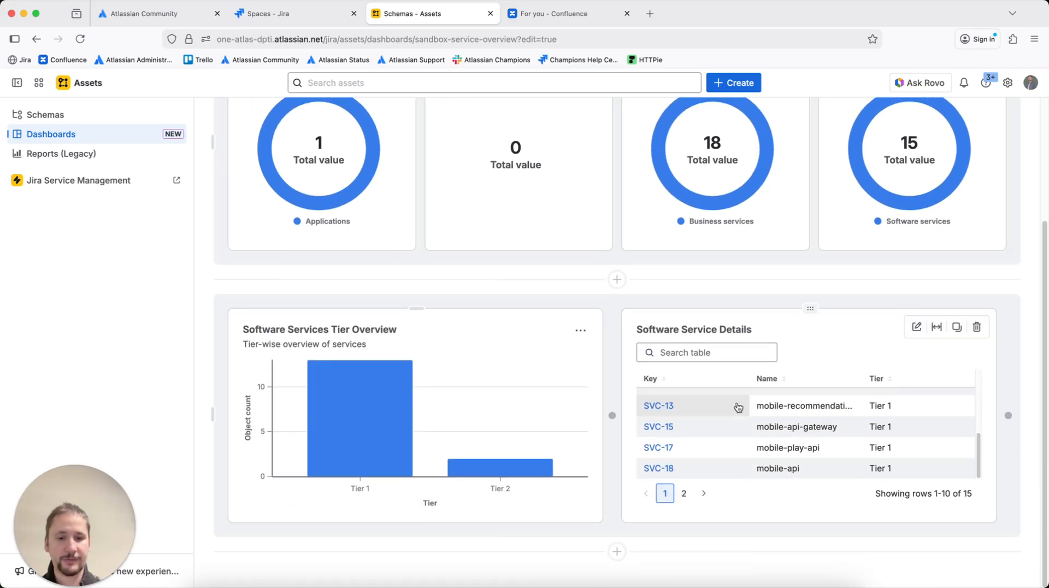
{"action": "mouse_move", "coordinate": [609, 415]}
{"action": "scroll", "coordinate": [622, 336], "scroll_direction": "up", "scroll_amount": 5}
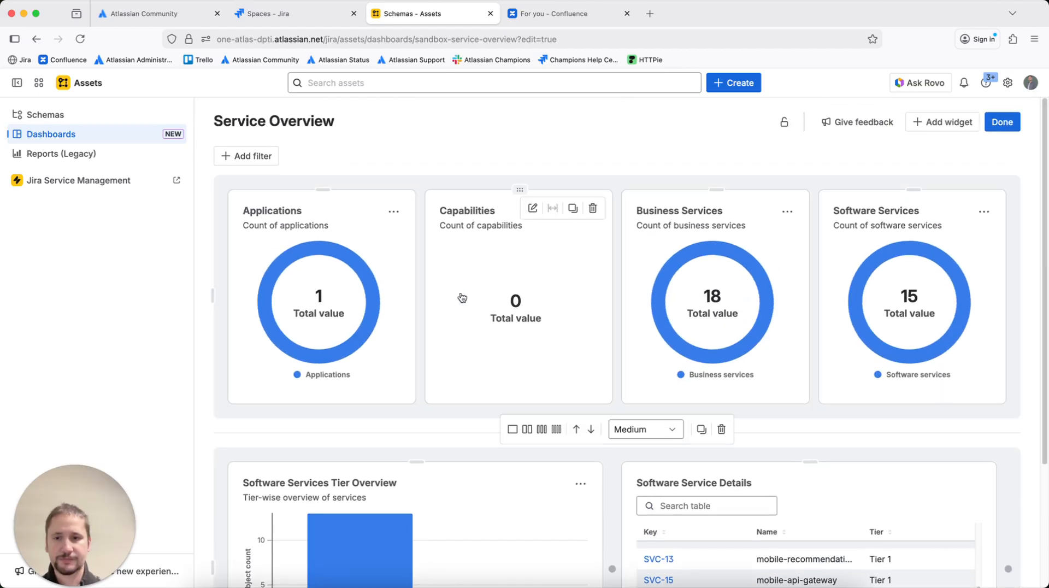
{"action": "mouse_move", "coordinate": [321, 265]}
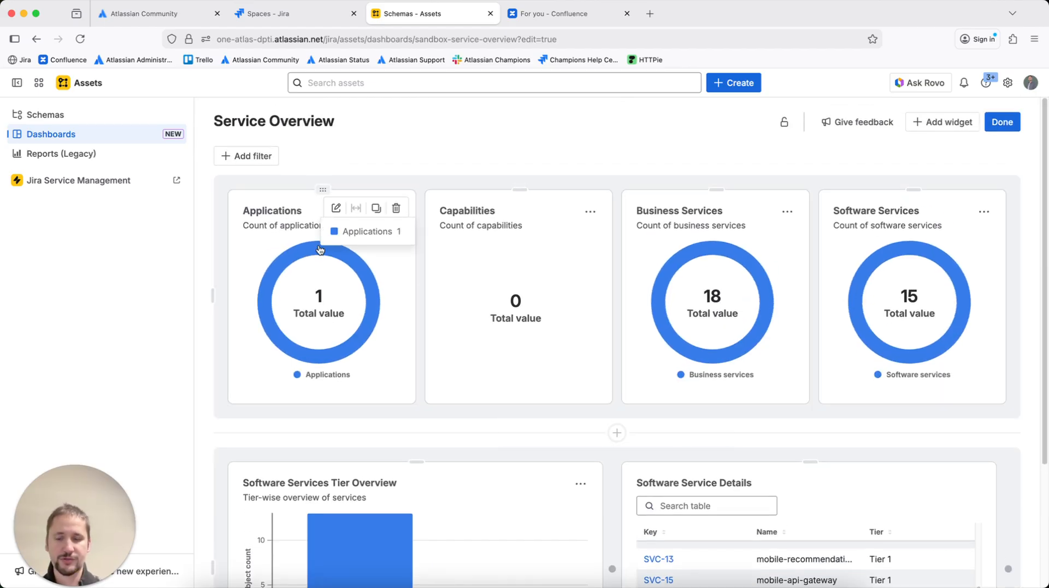
Select and inspect the Applications donut widget and the Software Services Tier Overview chart
{"action": "left_click", "coordinate": [320, 249]}
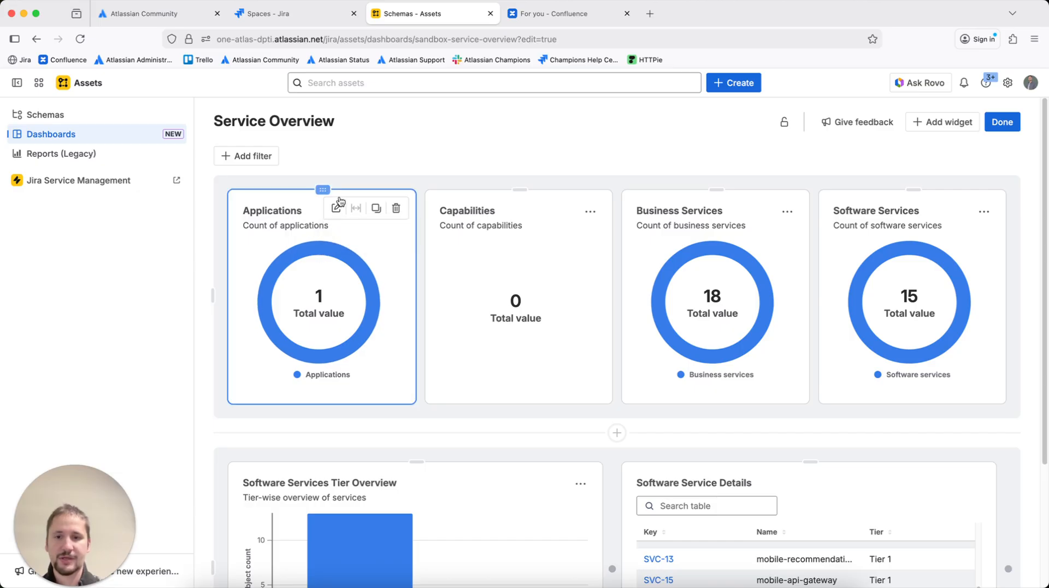
{"action": "mouse_move", "coordinate": [495, 245]}
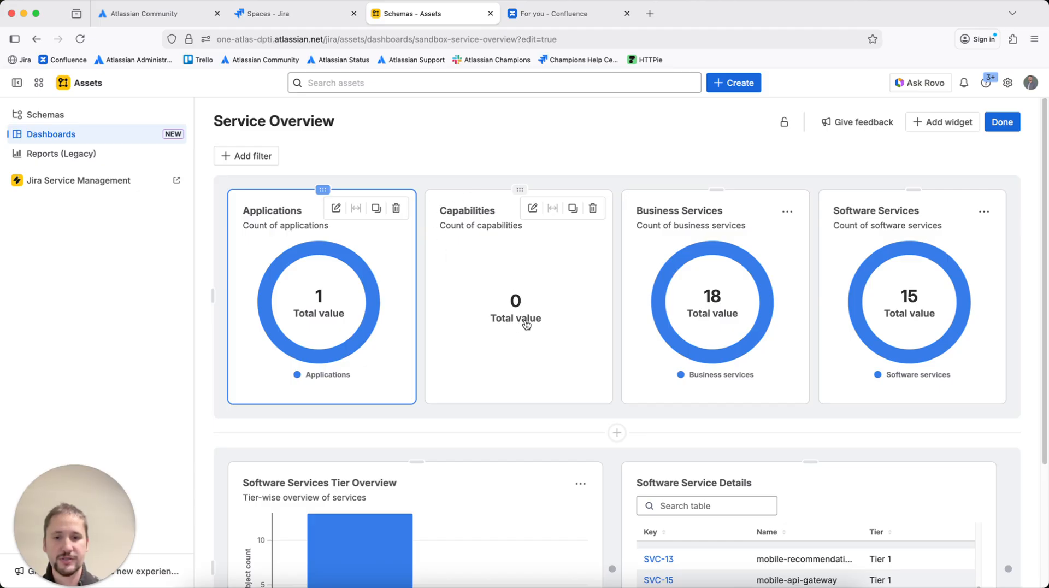
{"action": "mouse_move", "coordinate": [349, 344]}
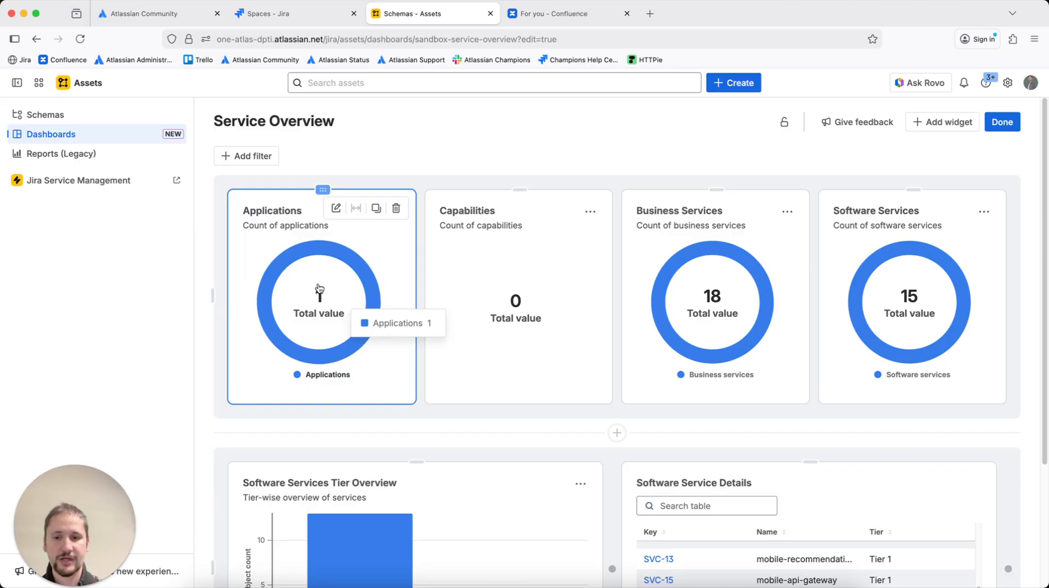
{"action": "mouse_move", "coordinate": [702, 285]}
{"action": "mouse_move", "coordinate": [718, 252]}
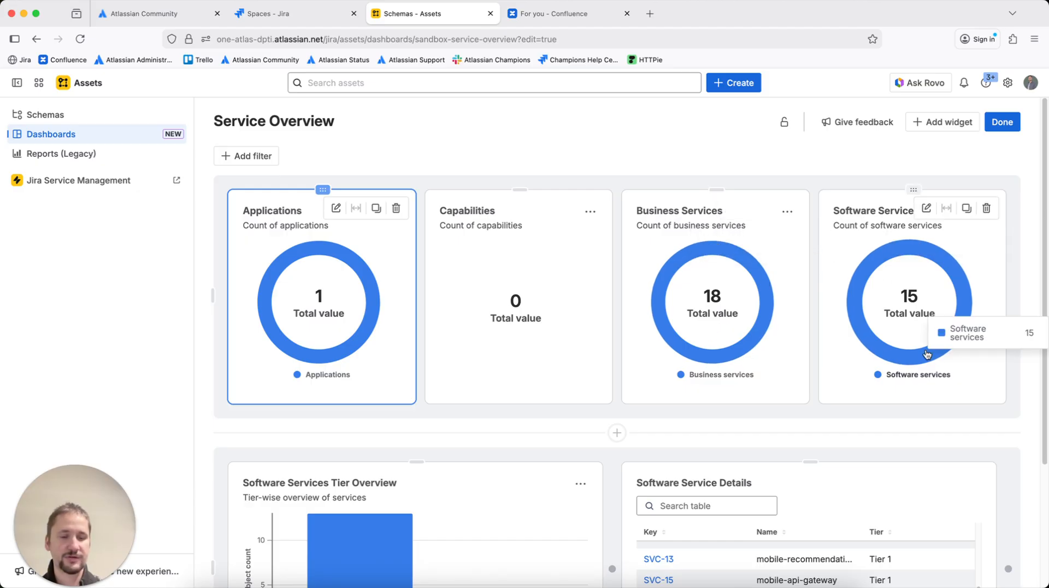
{"action": "scroll", "coordinate": [927, 355], "scroll_direction": "down", "scroll_amount": 3}
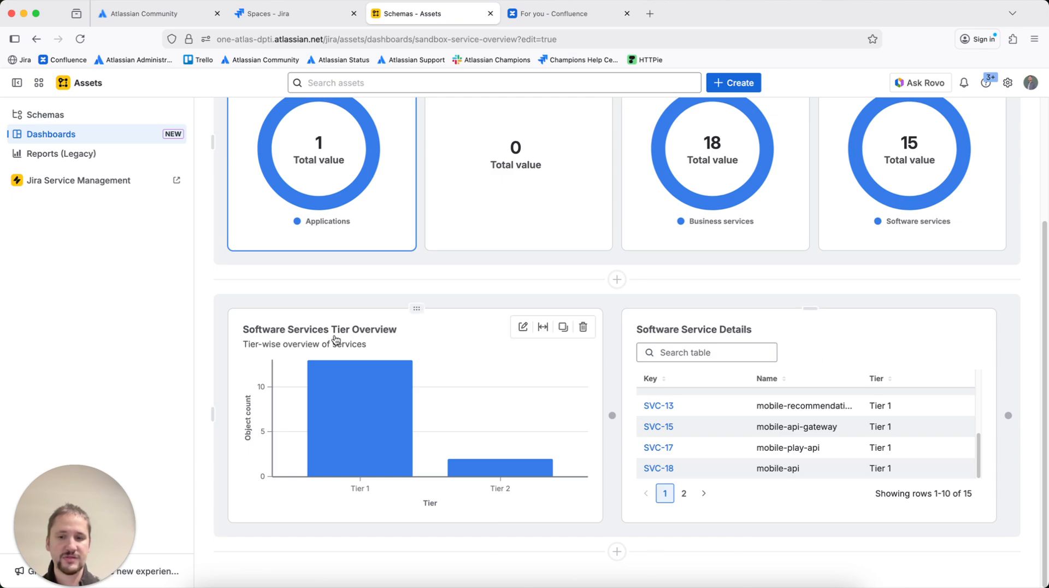
{"action": "mouse_move", "coordinate": [343, 422]}
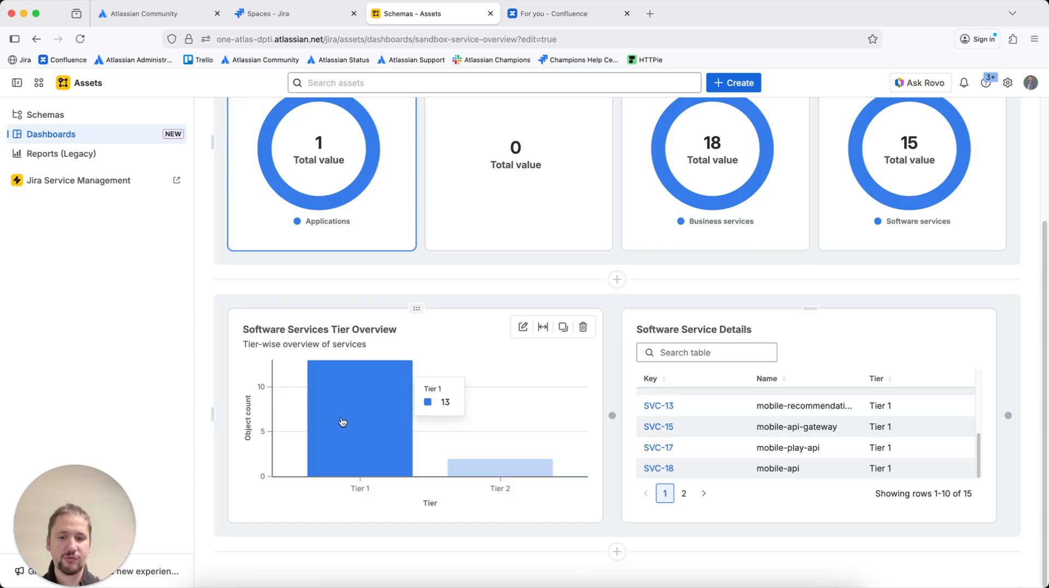
{"action": "left_click", "coordinate": [353, 427]}
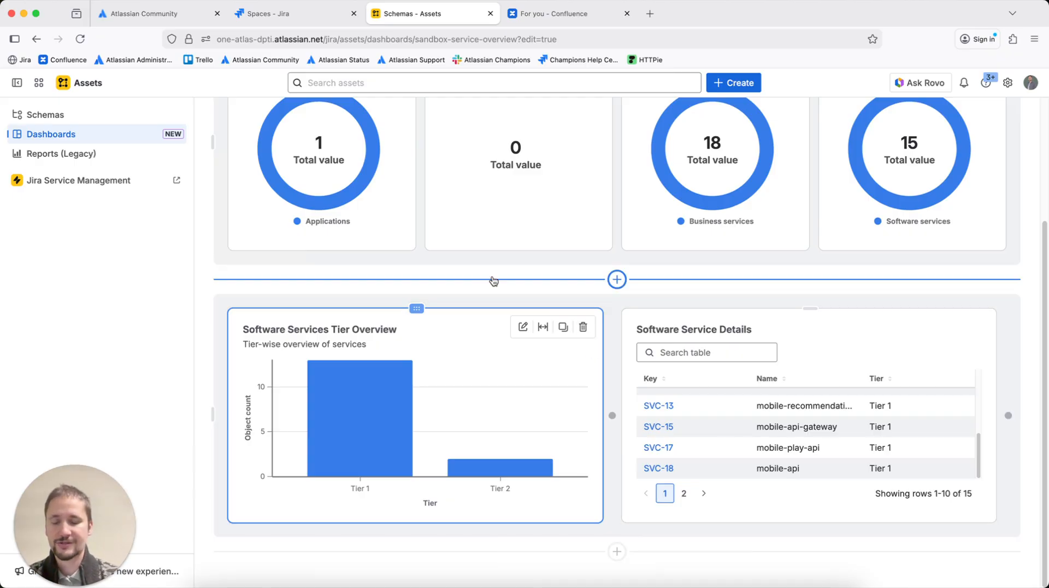
{"action": "scroll", "coordinate": [546, 278], "scroll_direction": "up", "scroll_amount": 5}
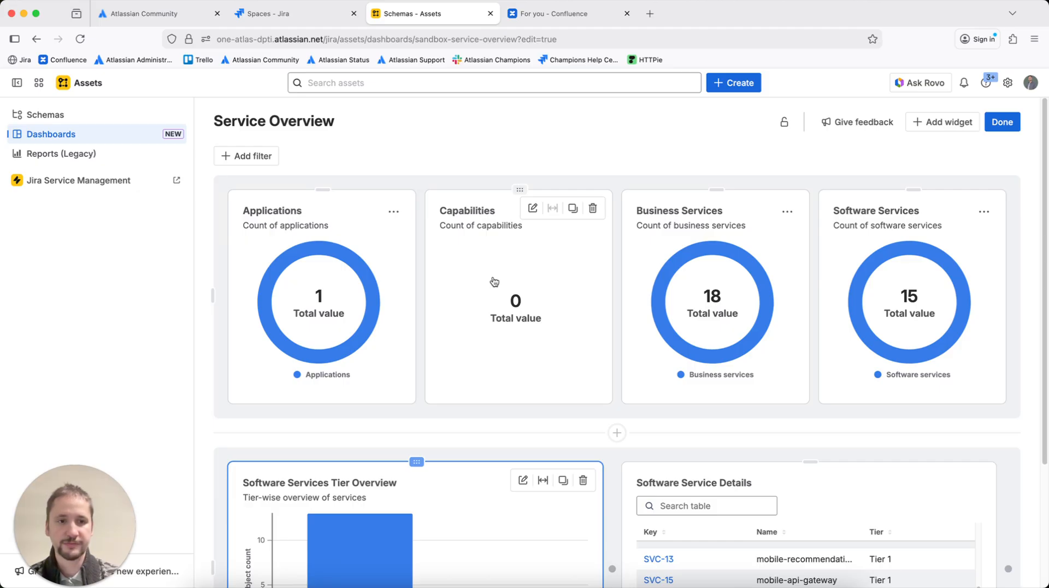
{"action": "scroll", "coordinate": [494, 282], "scroll_direction": "down", "scroll_amount": 4}
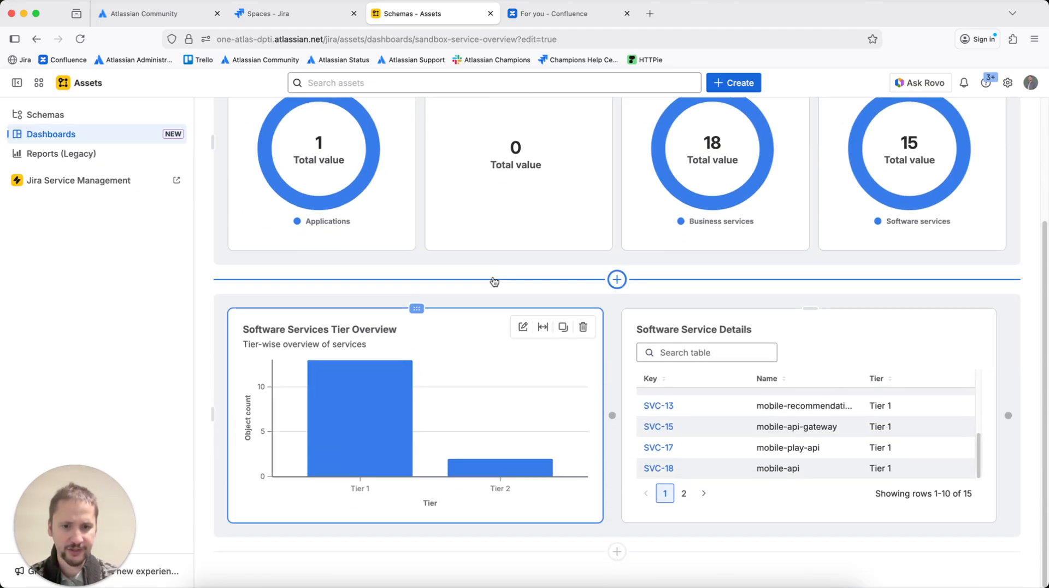
{"action": "scroll", "coordinate": [494, 282], "scroll_direction": "up", "scroll_amount": 3}
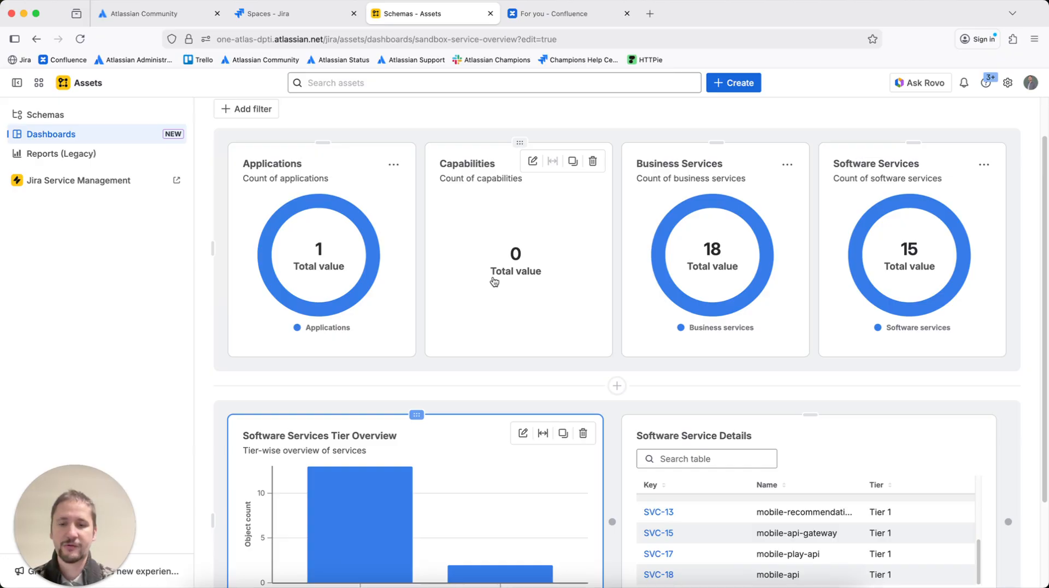
Set the height of the top row of count widgets to Large
{"action": "left_click", "coordinate": [420, 203]}
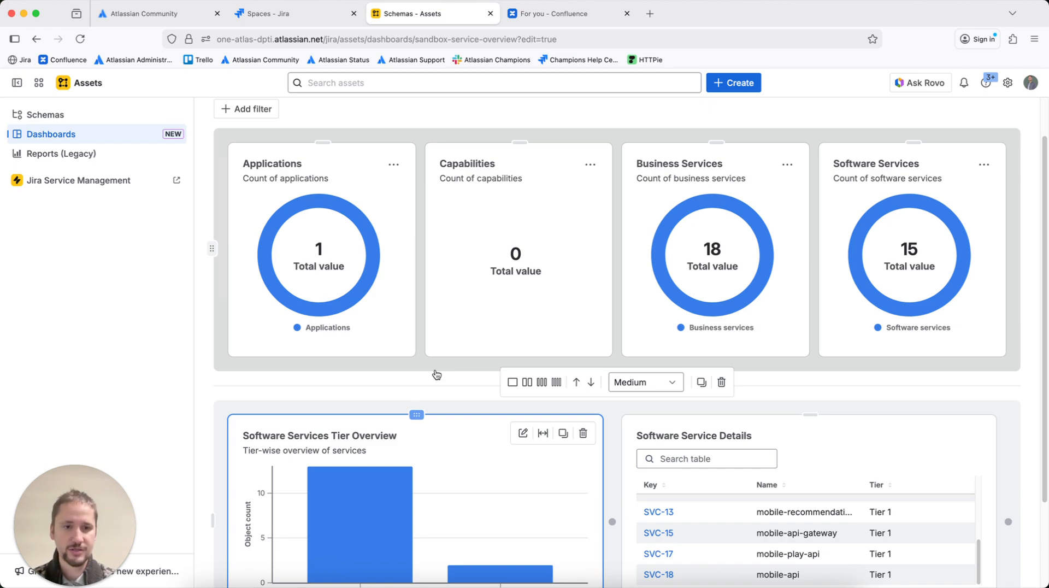
{"action": "scroll", "coordinate": [445, 368], "scroll_direction": "up", "scroll_amount": 2}
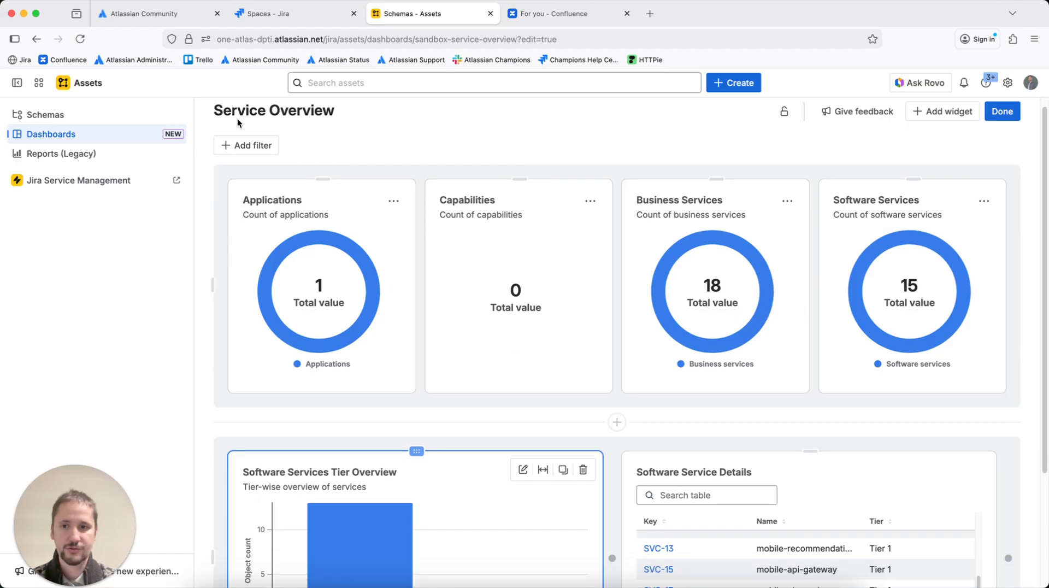
{"action": "mouse_move", "coordinate": [557, 402]}
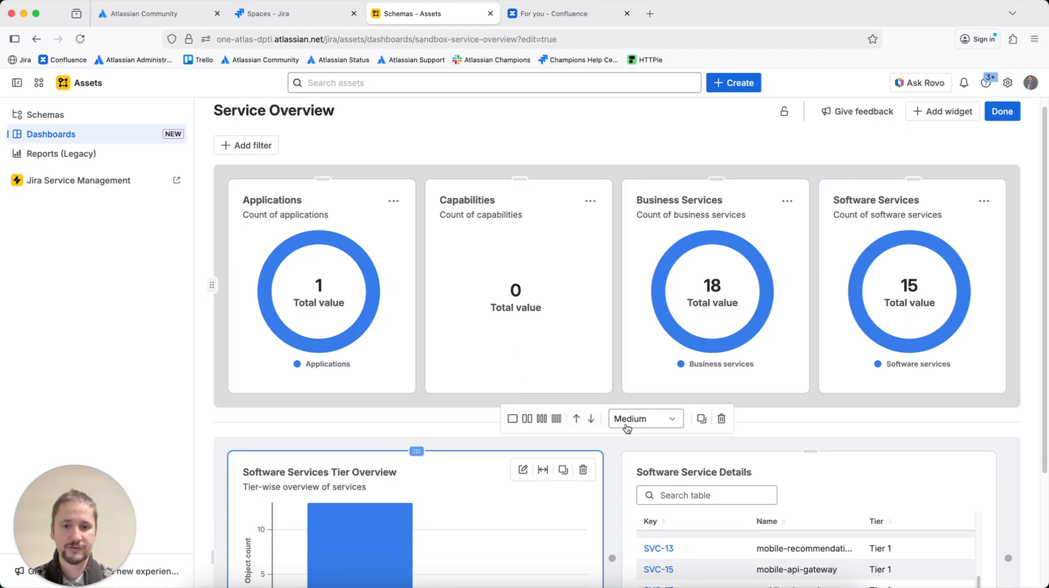
{"action": "left_click", "coordinate": [639, 422]}
{"action": "left_click", "coordinate": [628, 485]}
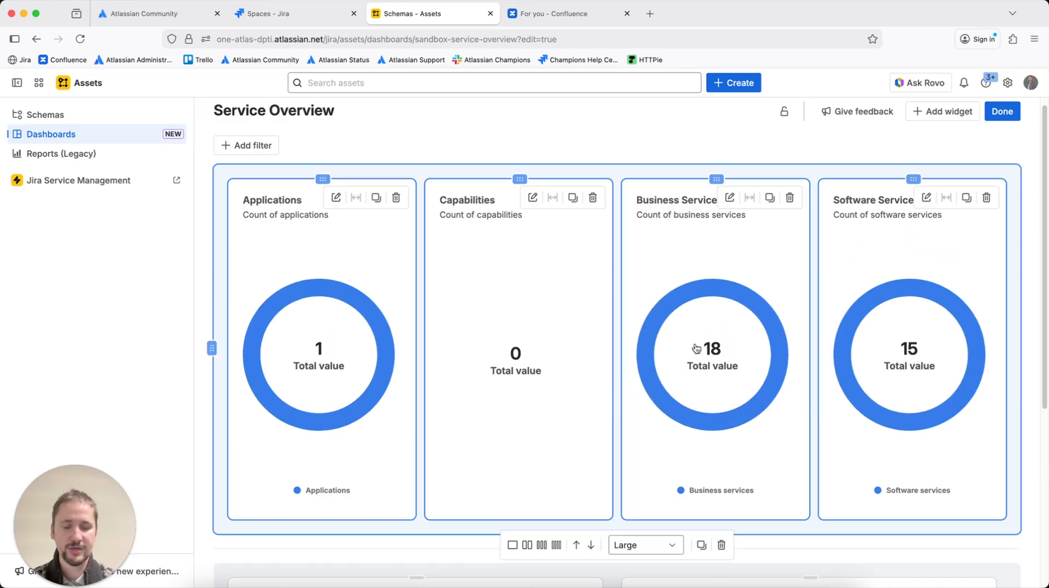
Set the height of the row holding the tier chart and the service details table to Large
{"action": "scroll", "coordinate": [629, 388], "scroll_direction": "down", "scroll_amount": 5}
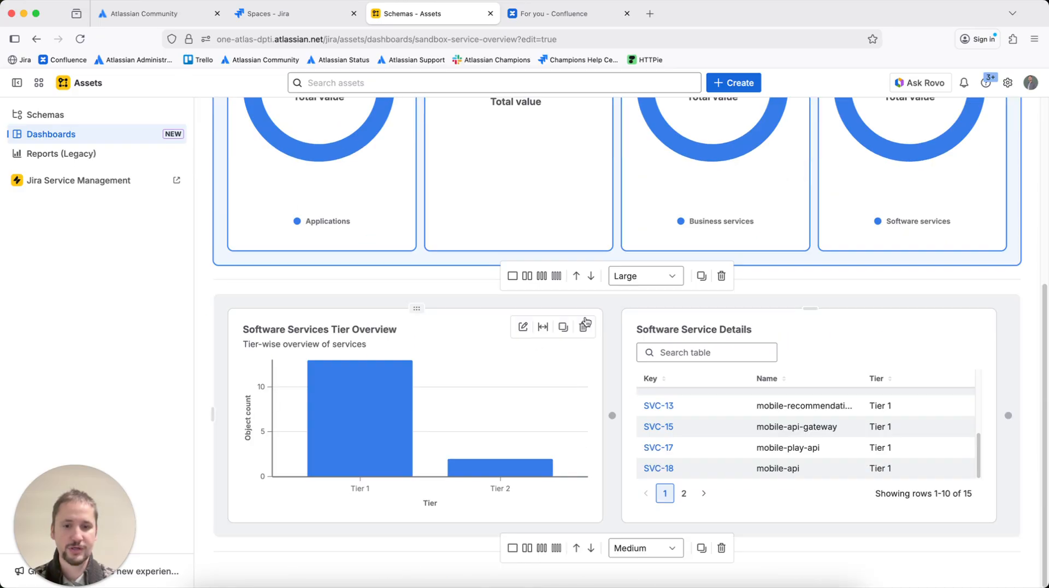
{"action": "left_click", "coordinate": [558, 304]}
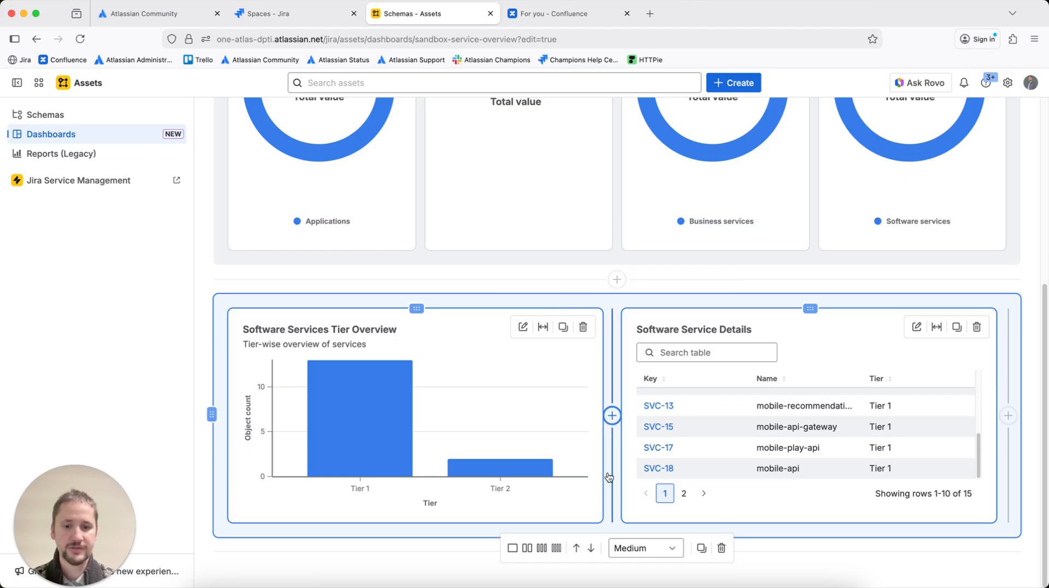
{"action": "left_click", "coordinate": [635, 549]}
{"action": "left_click", "coordinate": [628, 574]}
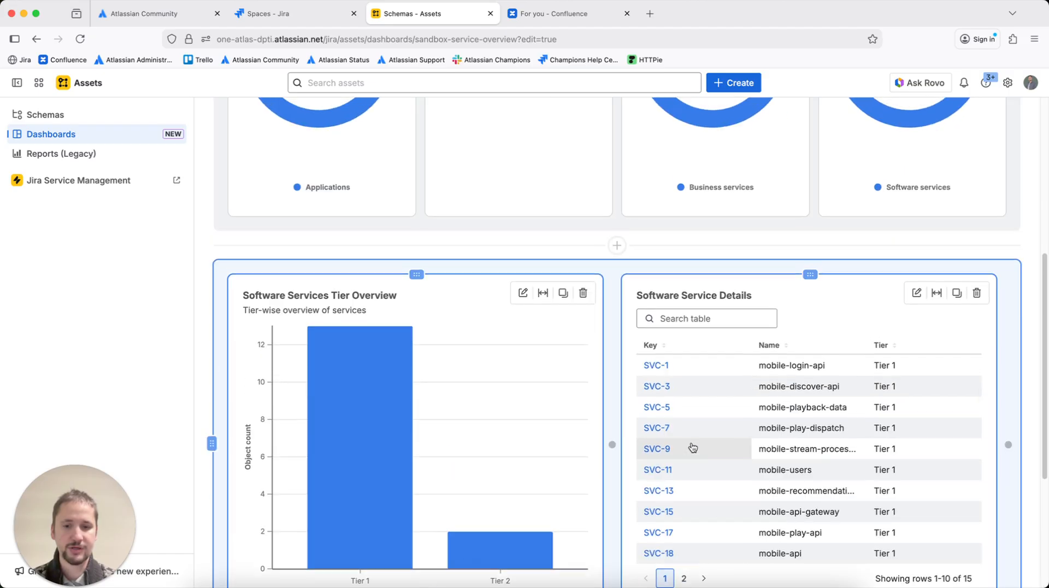
{"action": "scroll", "coordinate": [693, 445], "scroll_direction": "up", "scroll_amount": 3}
{"action": "left_click", "coordinate": [1036, 357]}
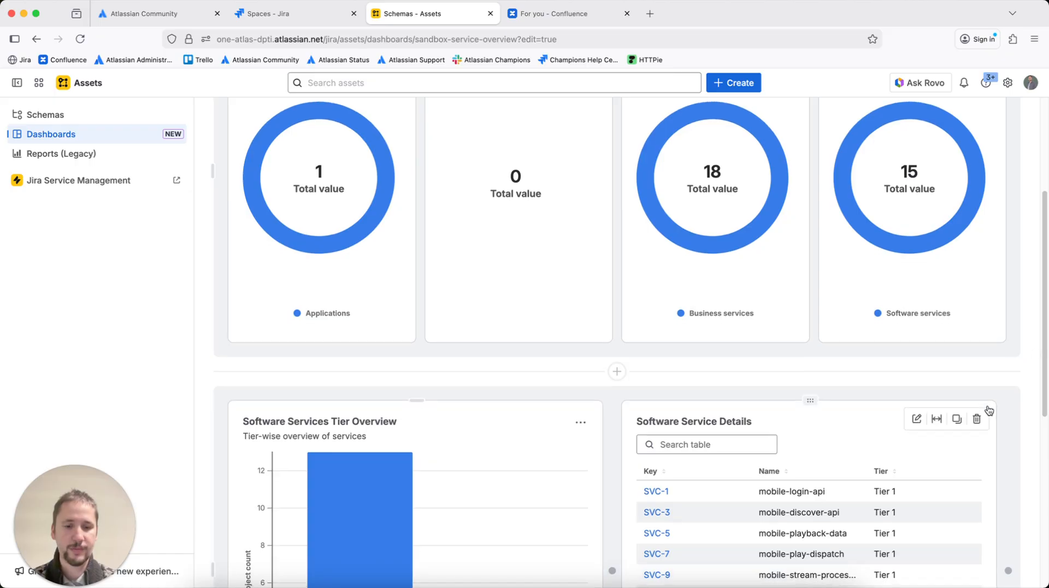
Open the SVC-1 object from the Software Service Details table and close its tab
{"action": "scroll", "coordinate": [1016, 377], "scroll_direction": "down", "scroll_amount": 4}
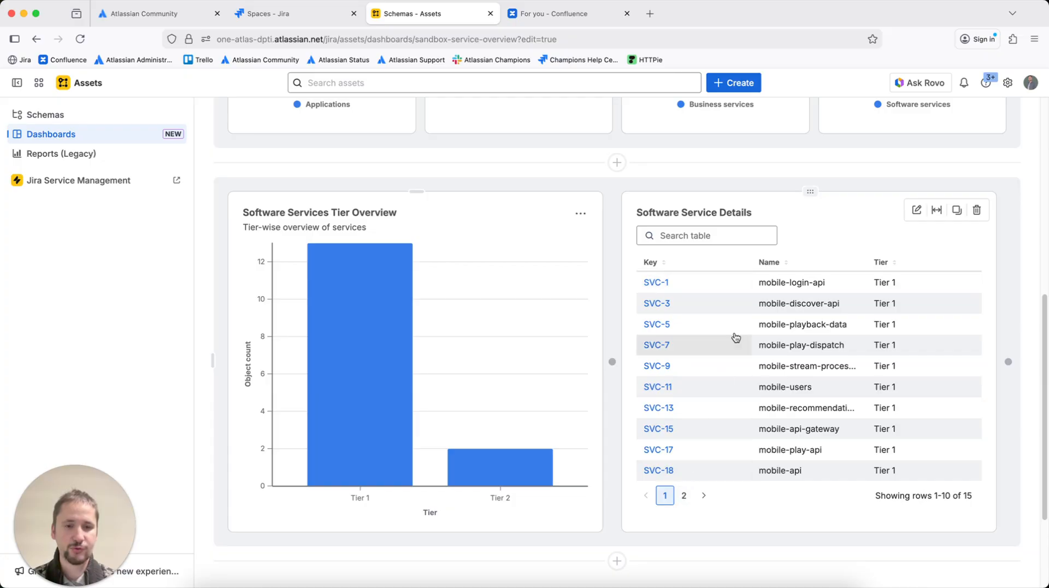
{"action": "left_click", "coordinate": [684, 497]}
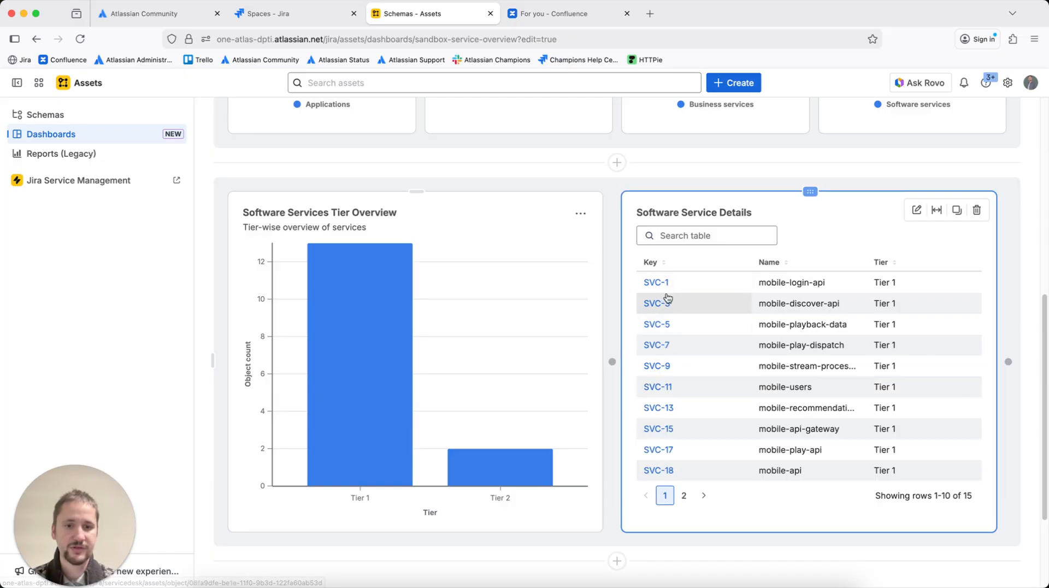
{"action": "left_click", "coordinate": [661, 283]}
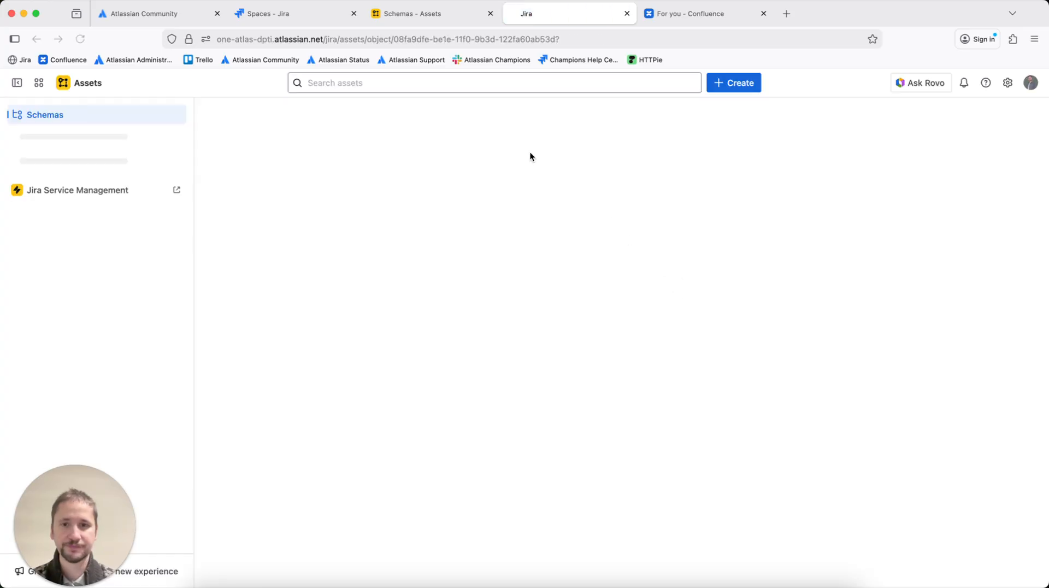
{"action": "left_click", "coordinate": [628, 13]}
Finish editing the Service Overview dashboard and leave edit mode
{"action": "scroll", "coordinate": [928, 256], "scroll_direction": "up", "scroll_amount": 10}
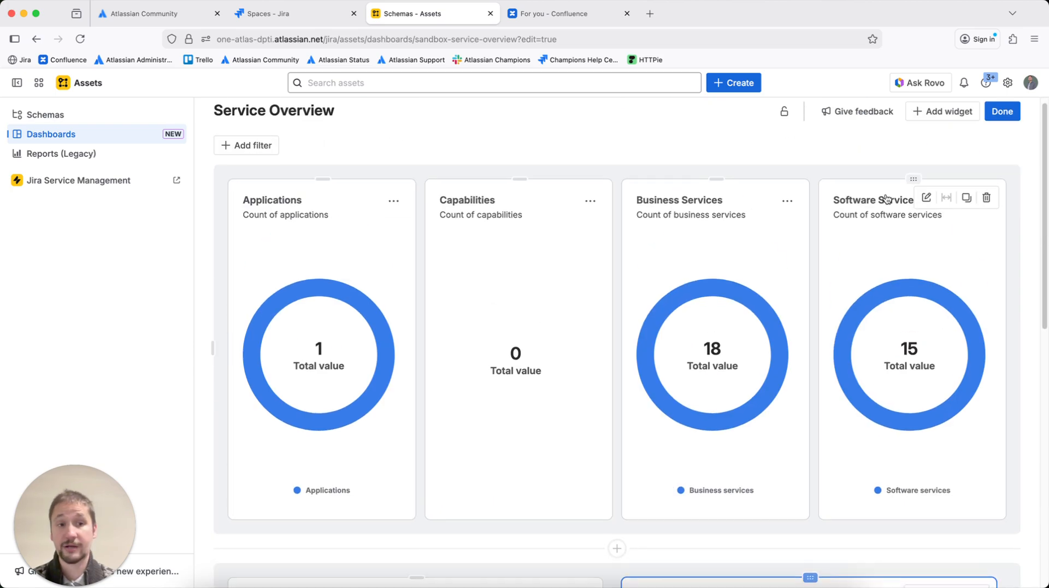
{"action": "scroll", "coordinate": [851, 161], "scroll_direction": "up", "scroll_amount": 2}
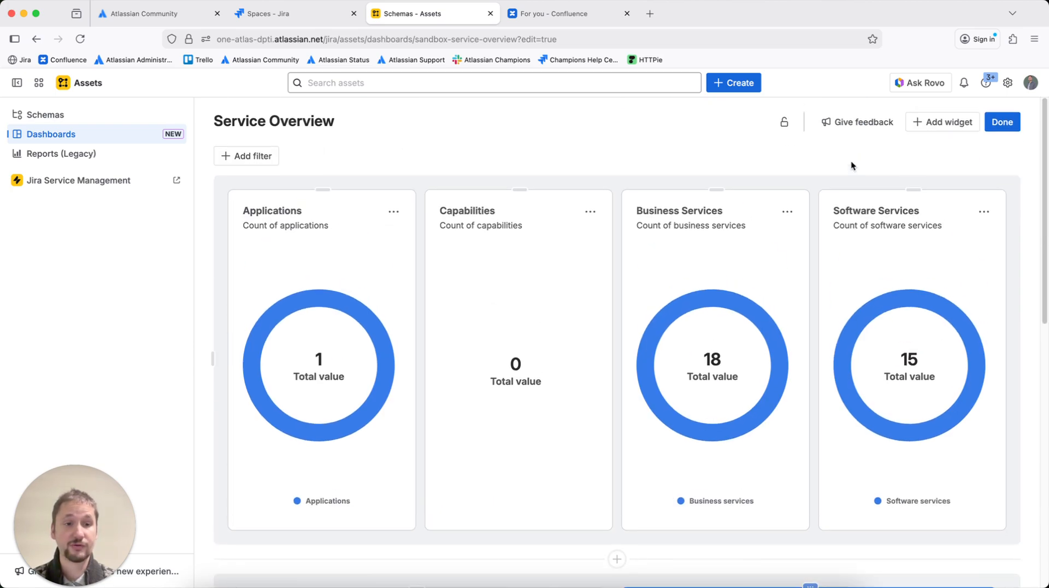
{"action": "left_click", "coordinate": [1002, 122]}
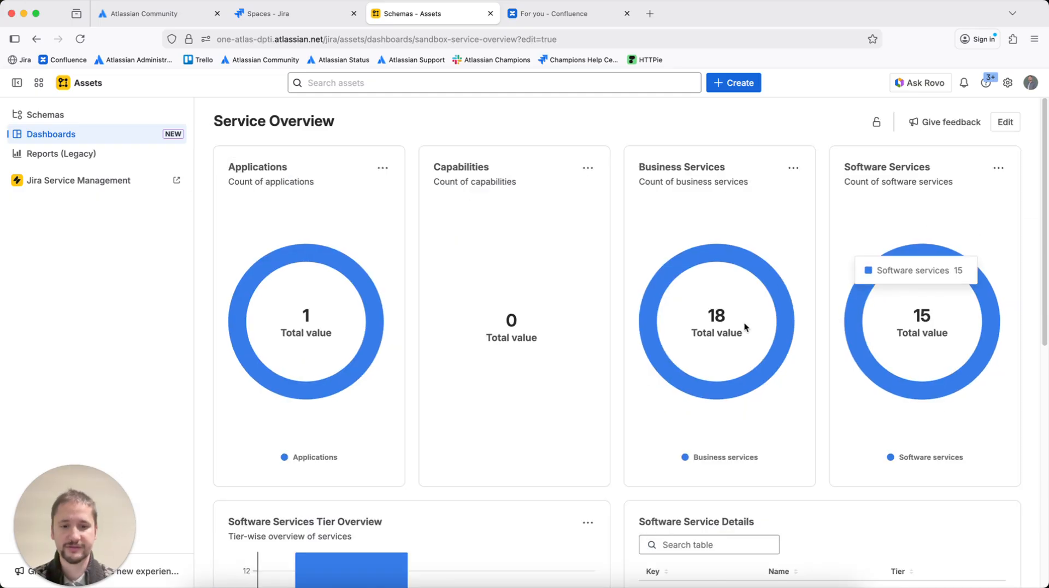
Scroll through the finished Service Overview dashboard to review its widgets
{"action": "scroll", "coordinate": [706, 333], "scroll_direction": "down", "scroll_amount": 6}
{"action": "scroll", "coordinate": [730, 219], "scroll_direction": "up", "scroll_amount": 3}
{"action": "scroll", "coordinate": [730, 236], "scroll_direction": "down", "scroll_amount": 1}
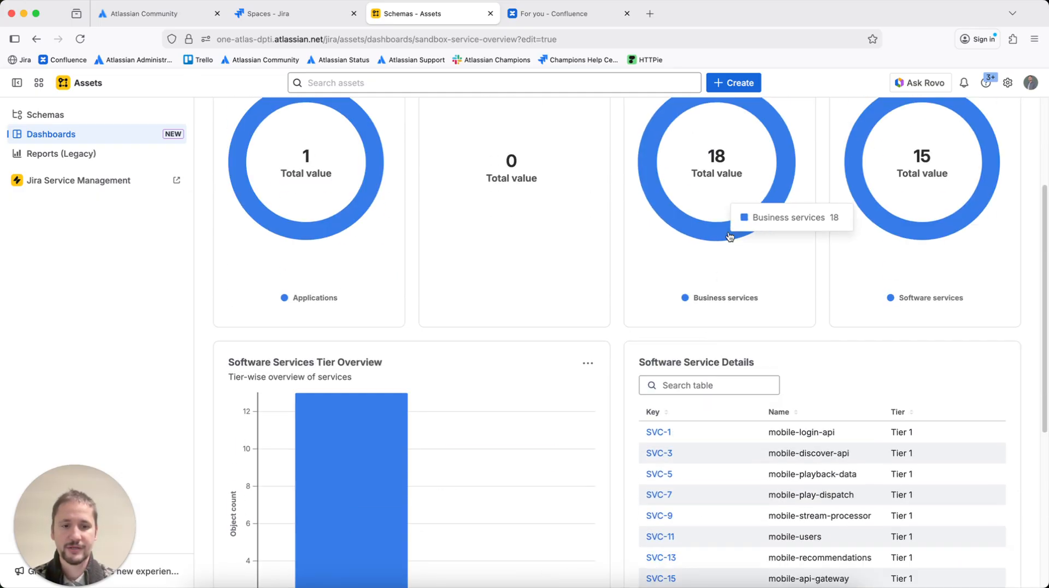
{"action": "scroll", "coordinate": [371, 301], "scroll_direction": "up", "scroll_amount": 3}
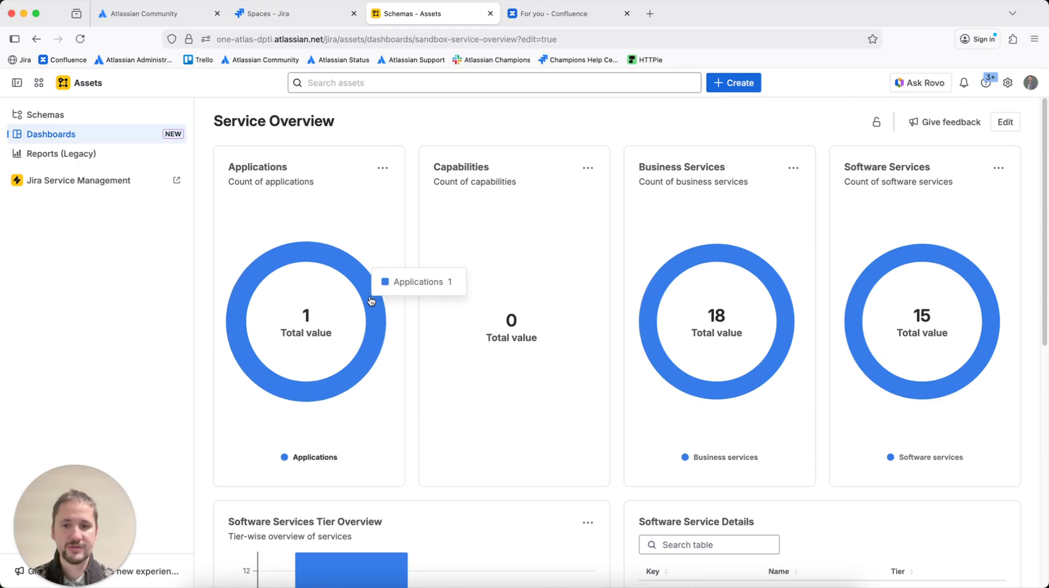
{"action": "scroll", "coordinate": [853, 350], "scroll_direction": "down", "scroll_amount": 8}
{"action": "scroll", "coordinate": [854, 350], "scroll_direction": "up", "scroll_amount": 4}
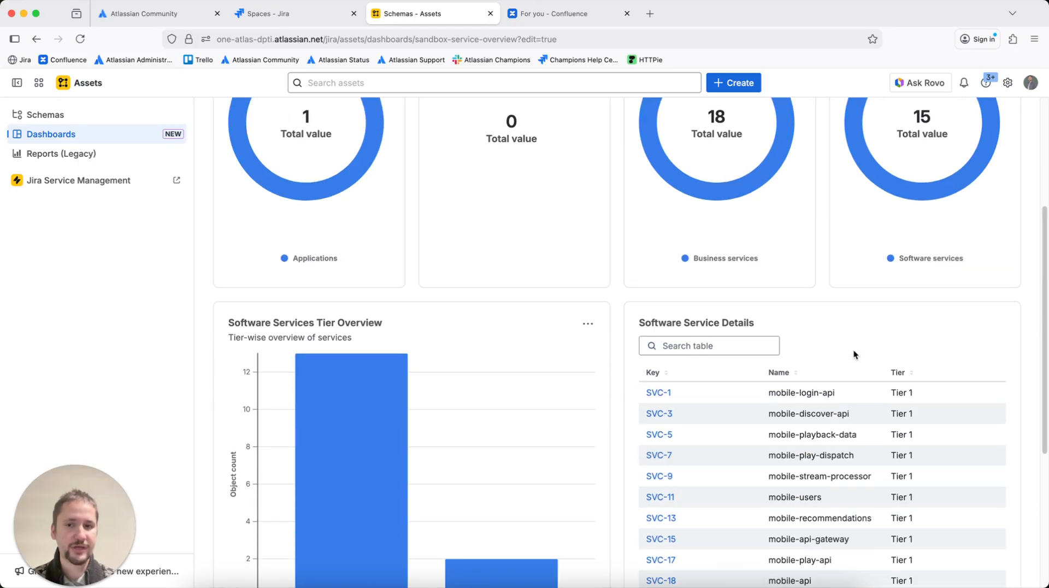
Go back to the Dashboards list and reopen the Service Overview dashboard
{"action": "scroll", "coordinate": [854, 354], "scroll_direction": "up", "scroll_amount": 4}
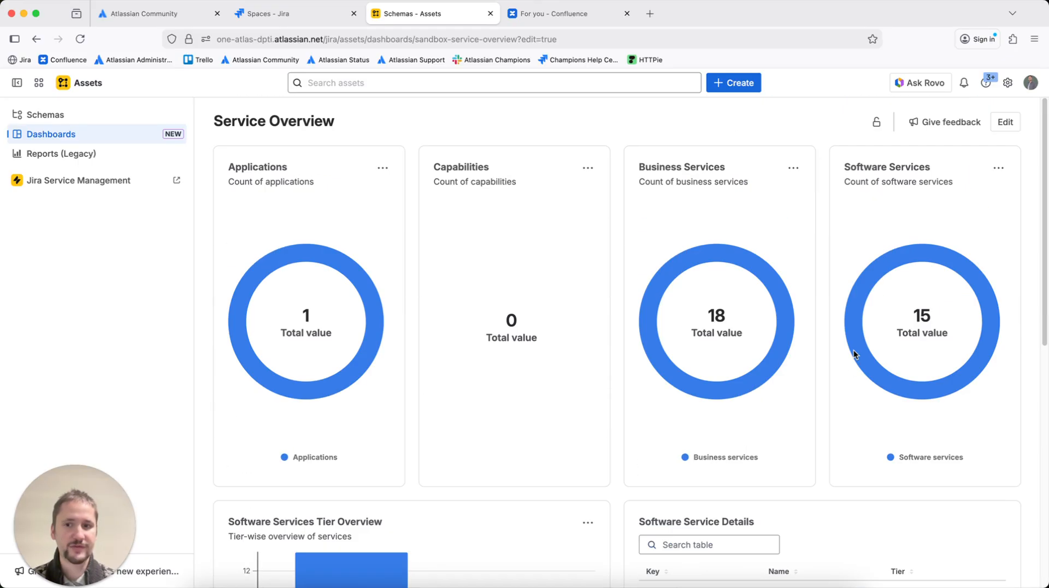
{"action": "left_click", "coordinate": [129, 134]}
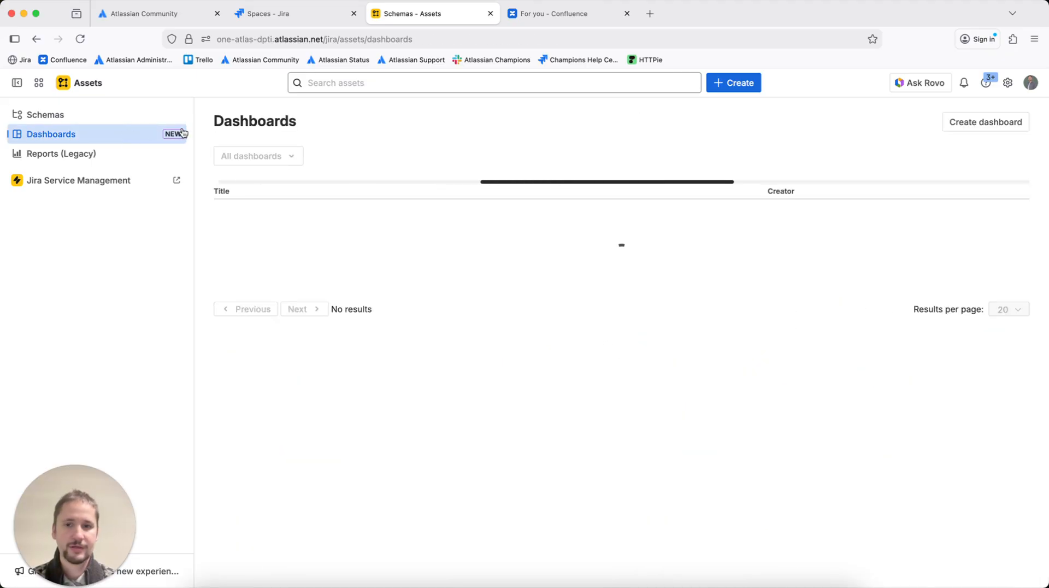
{"action": "left_click", "coordinate": [269, 221]}
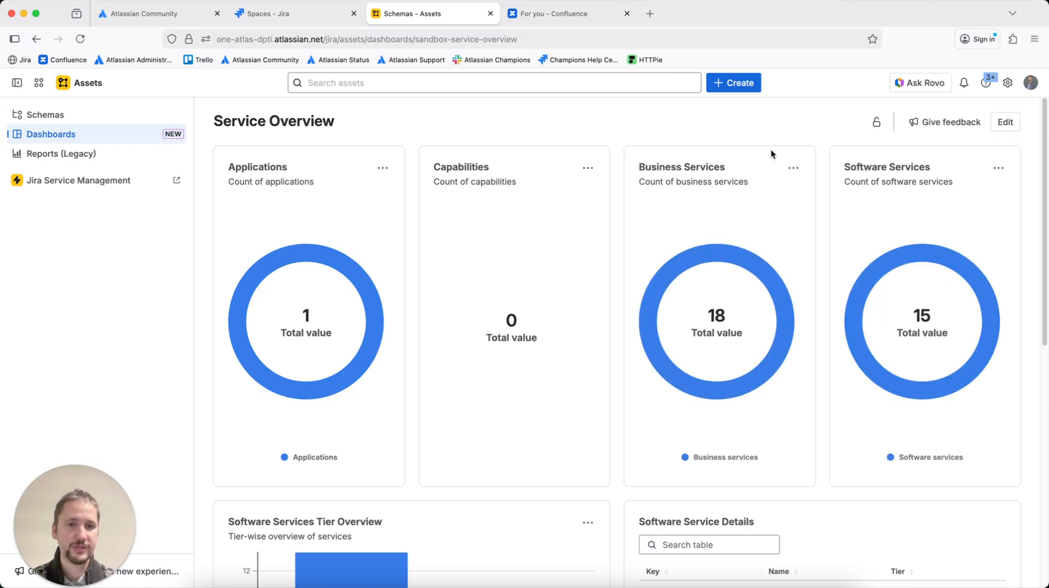
Restrict the Service Overview dashboard's access to Only specific users can view and edit, and apply it
{"action": "left_click", "coordinate": [876, 122]}
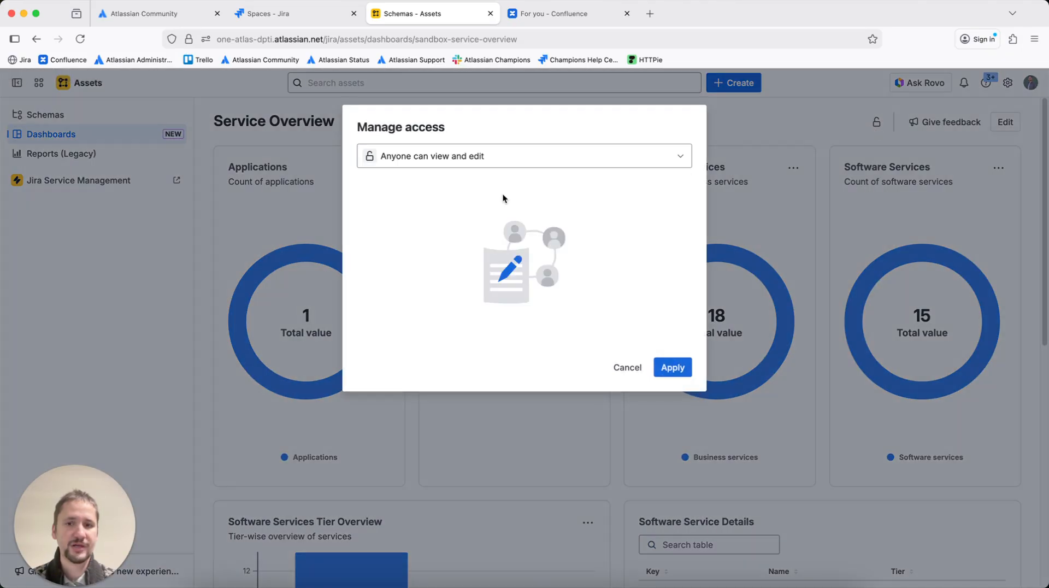
{"action": "left_click_drag", "start_coordinate": [371, 126], "coordinate": [450, 133]}
{"action": "left_click", "coordinate": [450, 135]}
{"action": "left_click", "coordinate": [442, 157]}
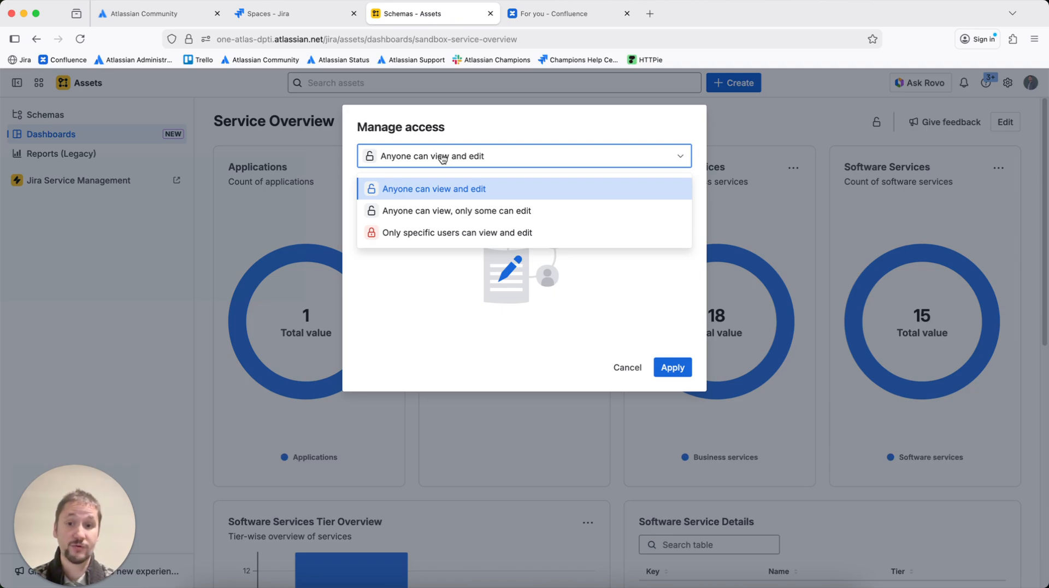
{"action": "left_click", "coordinate": [438, 228]}
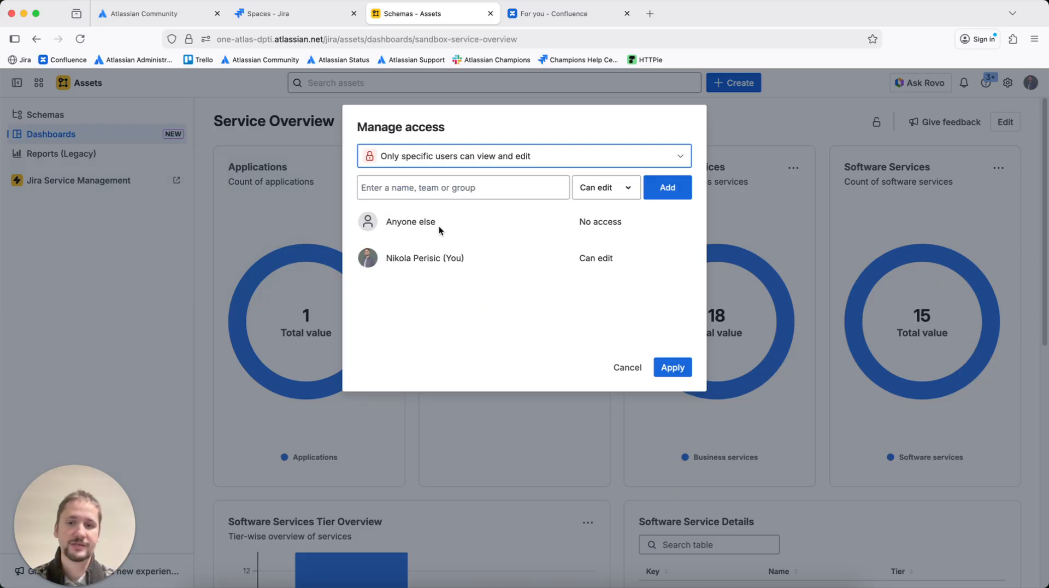
{"action": "left_click", "coordinate": [669, 378]}
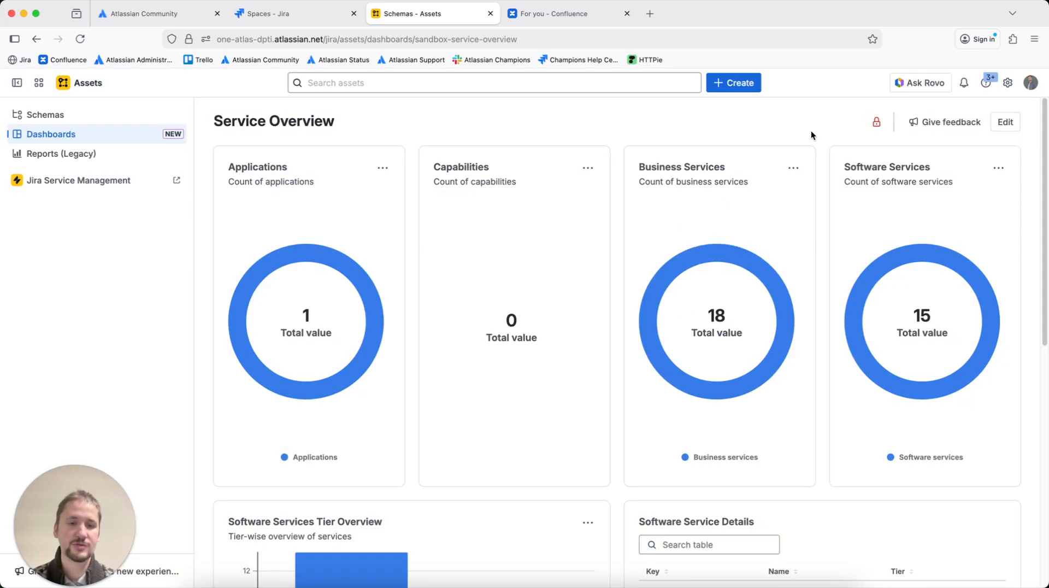
{"action": "mouse_move", "coordinate": [878, 122]}
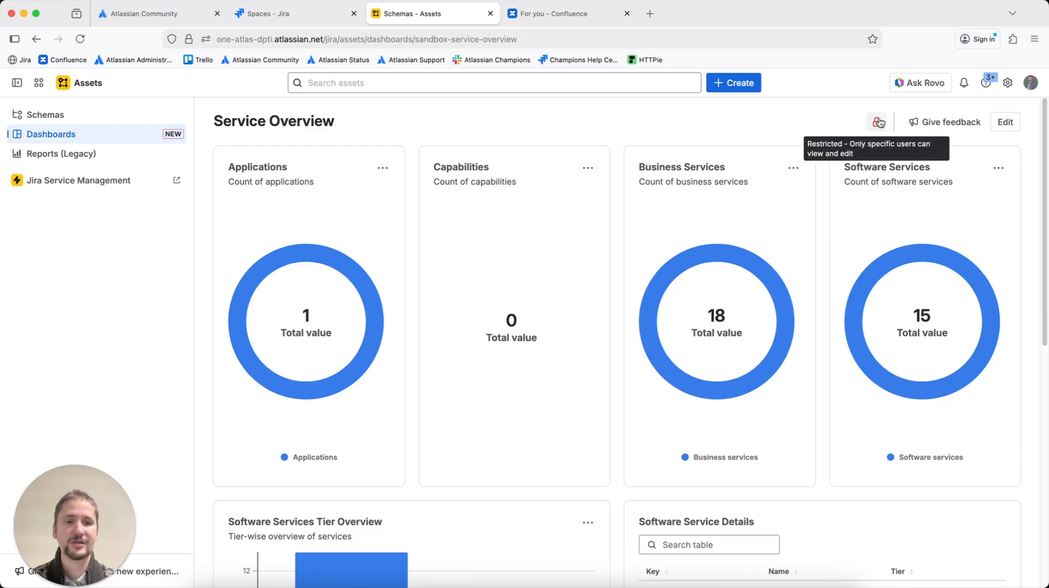
Create a new custom dashboard from the Dashboards list
{"action": "left_click", "coordinate": [119, 132]}
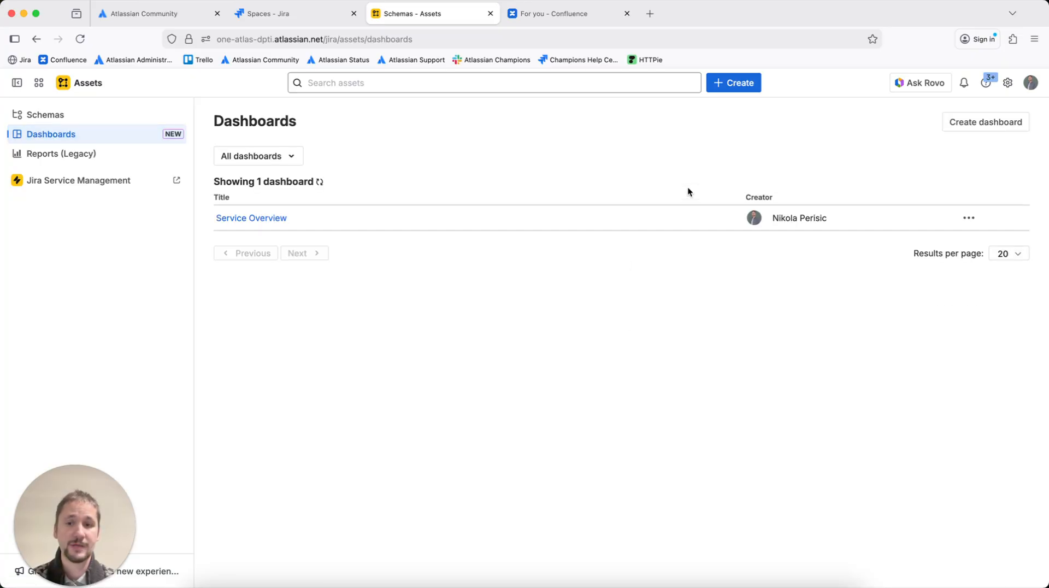
{"action": "left_click", "coordinate": [954, 124]}
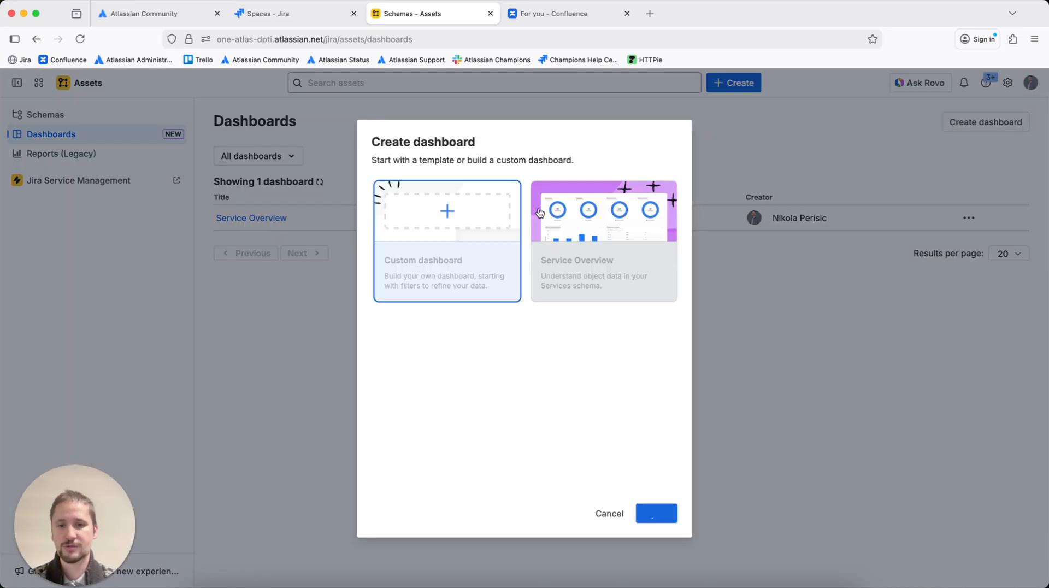
{"action": "left_click", "coordinate": [655, 513]}
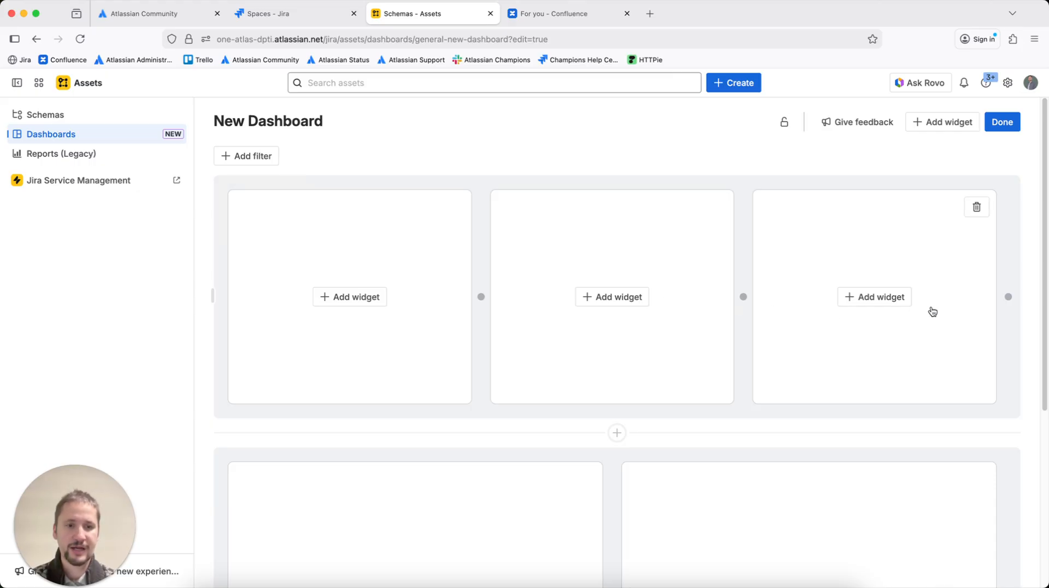
Reduce the top row of the new dashboard to a single full-width widget slot
{"action": "left_click", "coordinate": [1009, 297]}
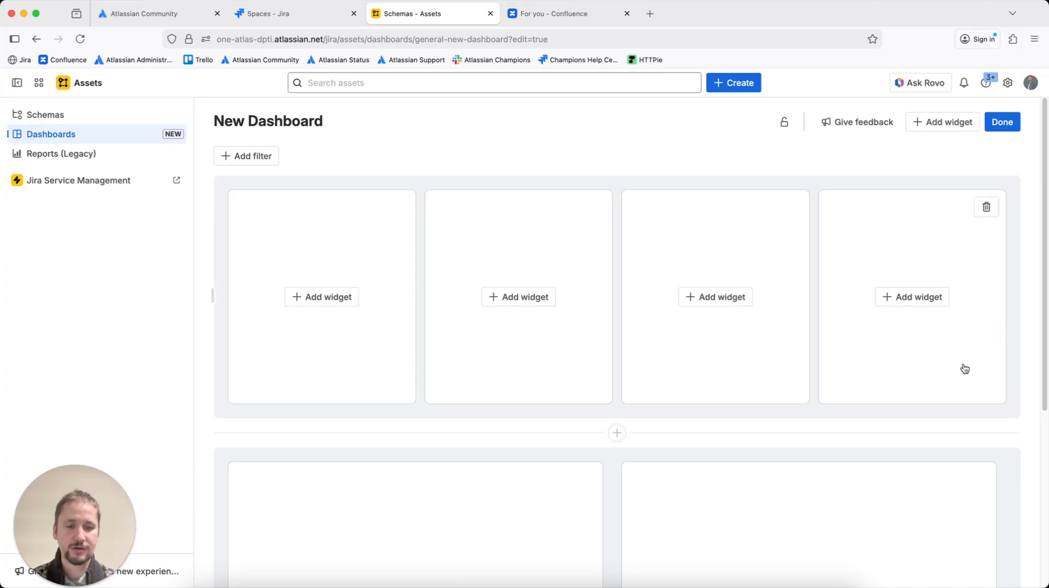
{"action": "left_click", "coordinate": [747, 351]}
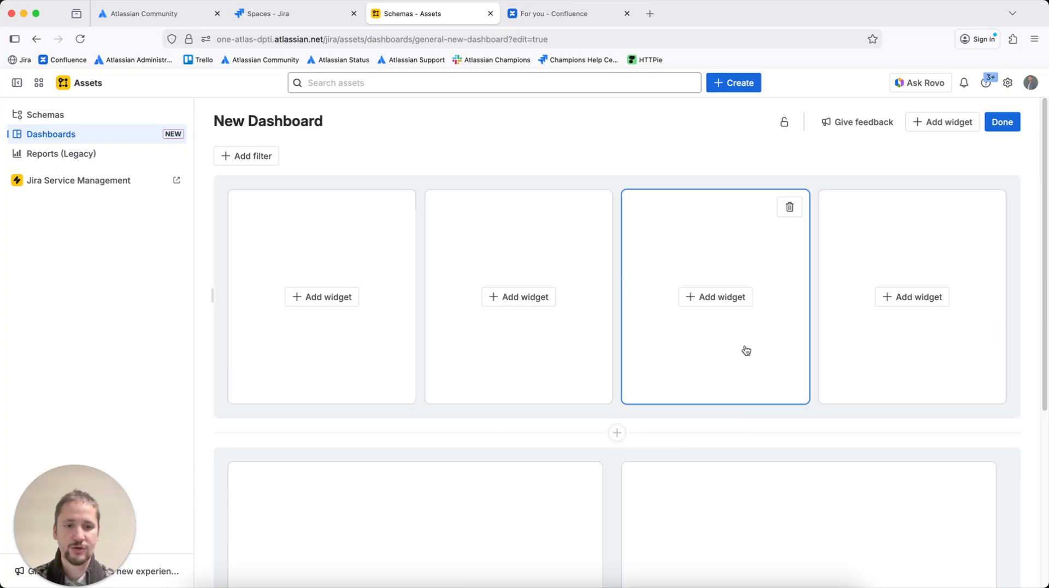
{"action": "left_click", "coordinate": [658, 183]}
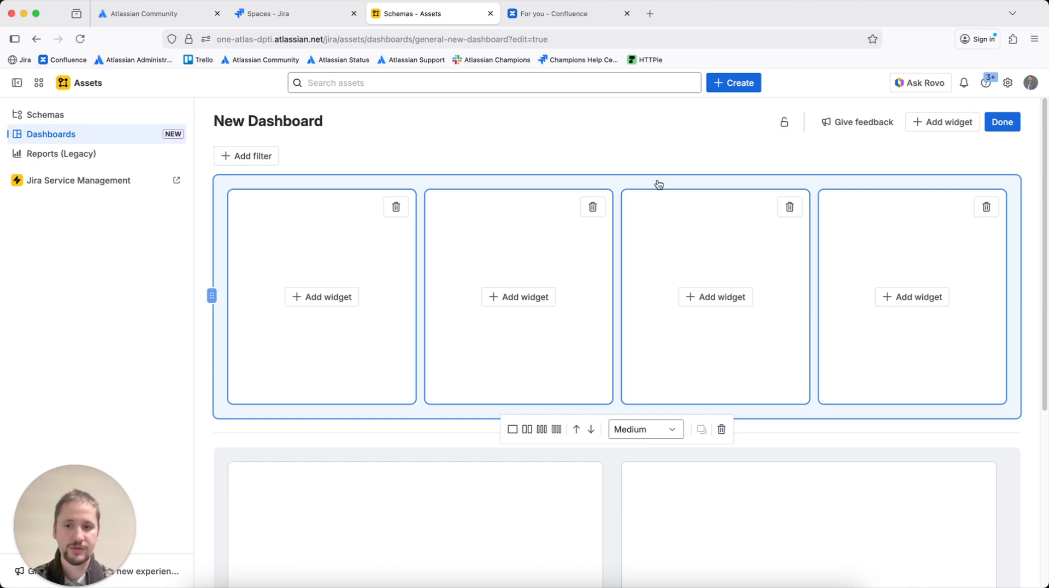
{"action": "left_click", "coordinate": [592, 208]}
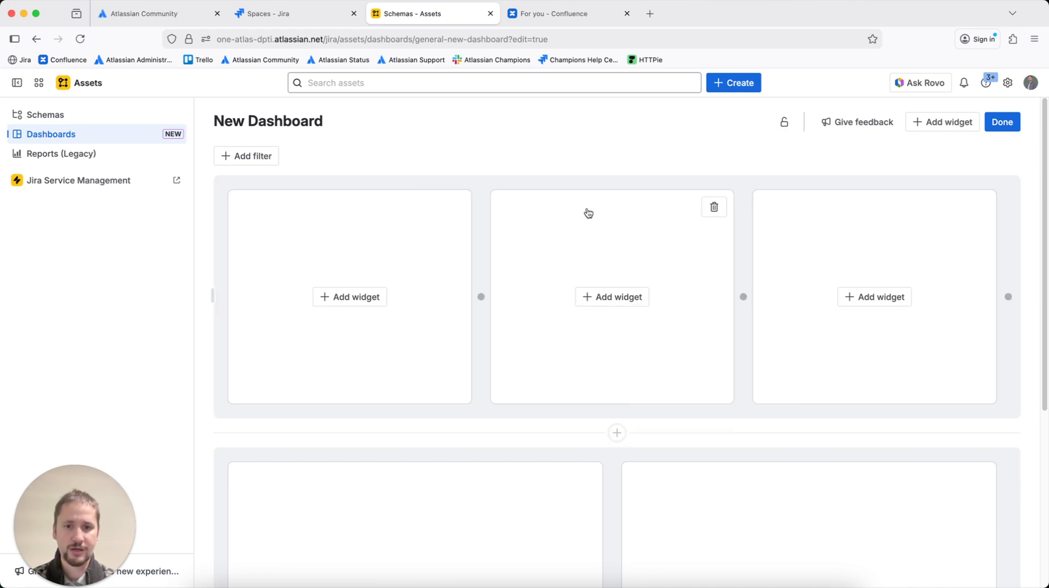
{"action": "left_click", "coordinate": [713, 207]}
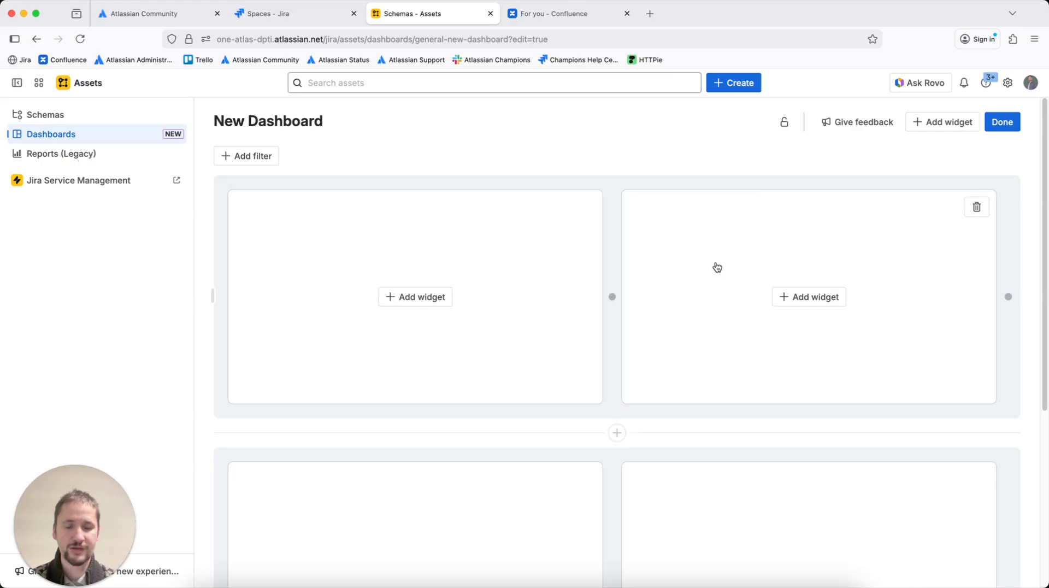
{"action": "left_click", "coordinate": [977, 206]}
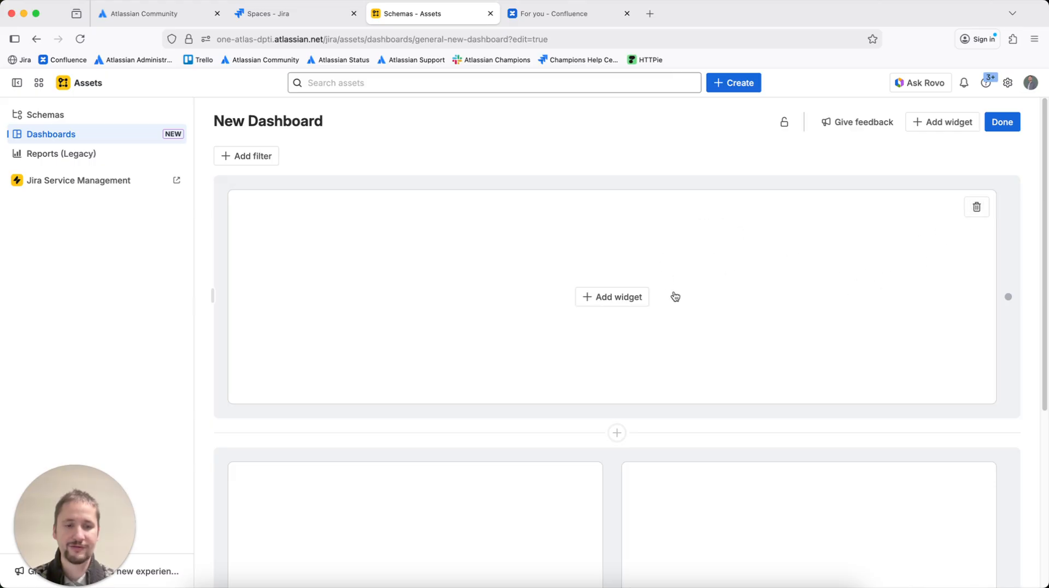
Delete one slot from the second row so it holds a single full-width widget slot
{"action": "scroll", "coordinate": [706, 289], "scroll_direction": "down", "scroll_amount": 5}
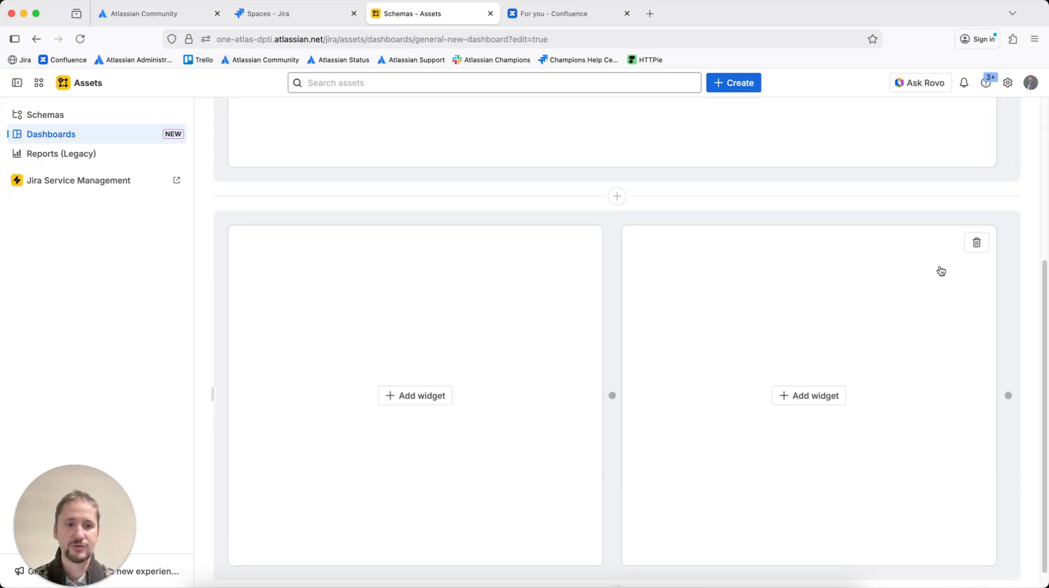
{"action": "left_click", "coordinate": [976, 241]}
{"action": "scroll", "coordinate": [700, 347], "scroll_direction": "up", "scroll_amount": 5}
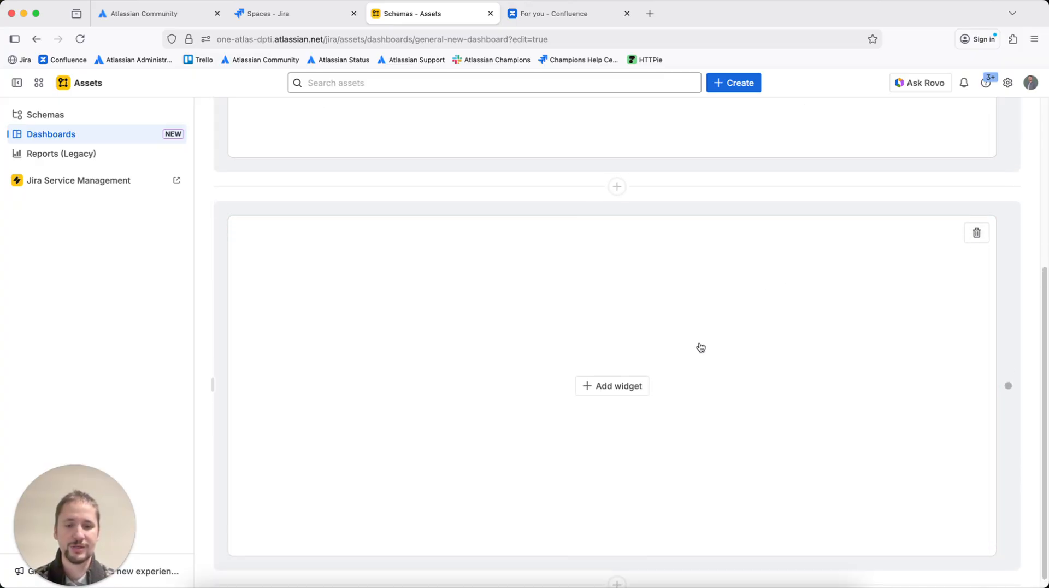
{"action": "scroll", "coordinate": [710, 443], "scroll_direction": "down", "scroll_amount": 5}
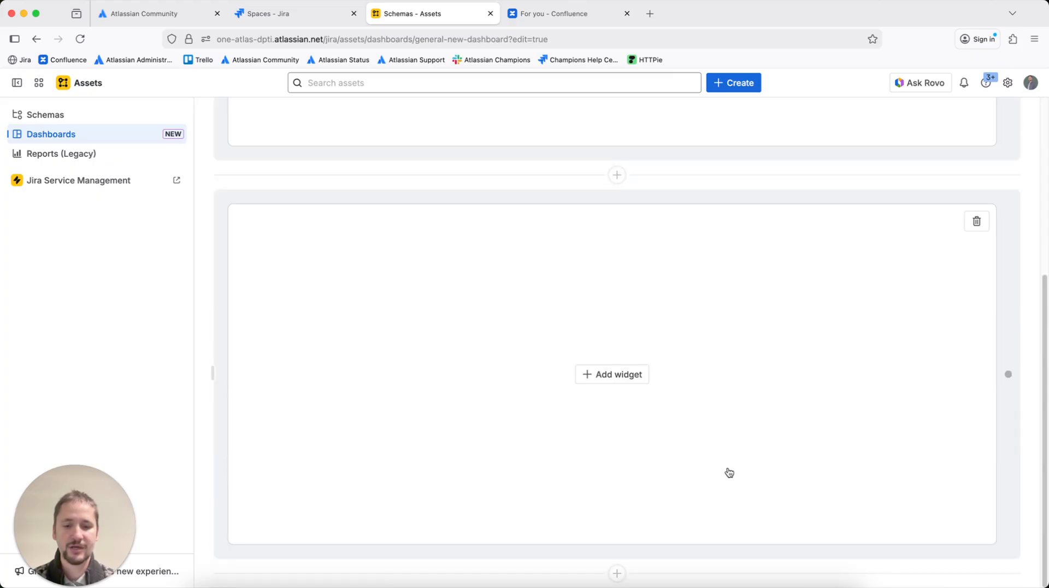
Add a new three-slot row at the bottom of the dashboard and set its height to Small
{"action": "mouse_move", "coordinate": [610, 575]}
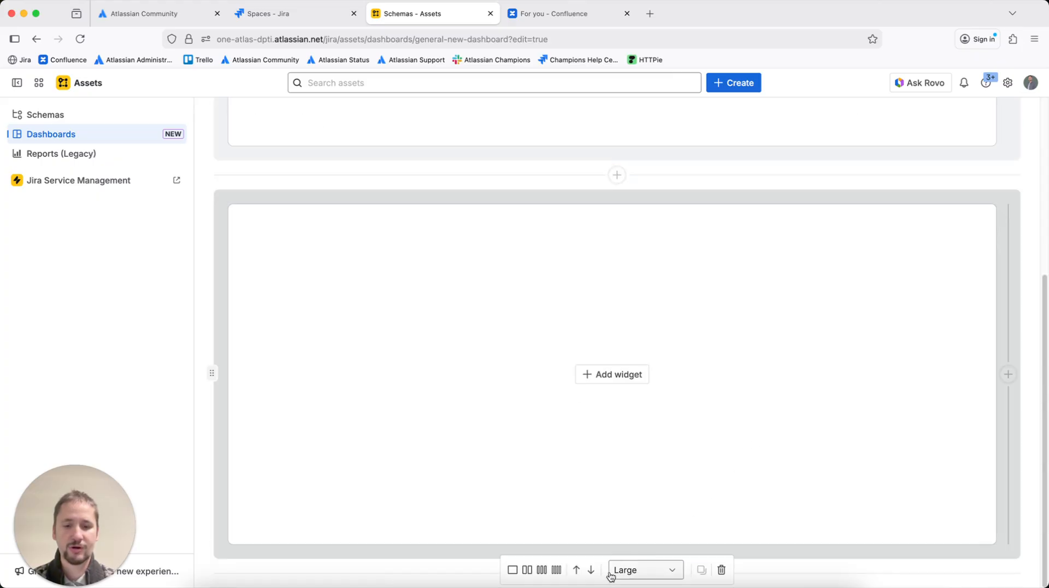
{"action": "left_click", "coordinate": [818, 583]}
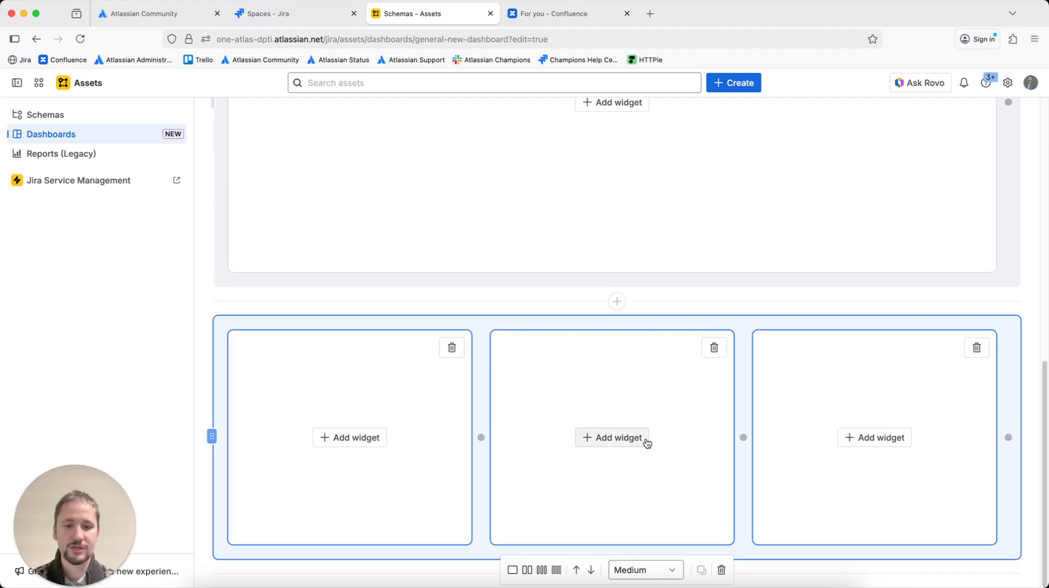
{"action": "left_click", "coordinate": [667, 569]}
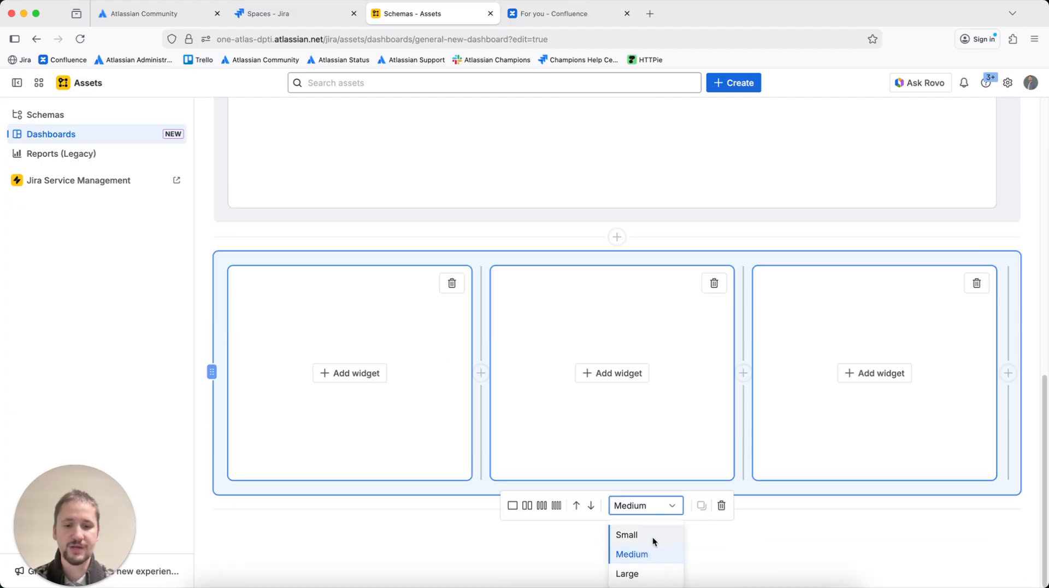
{"action": "left_click", "coordinate": [653, 536]}
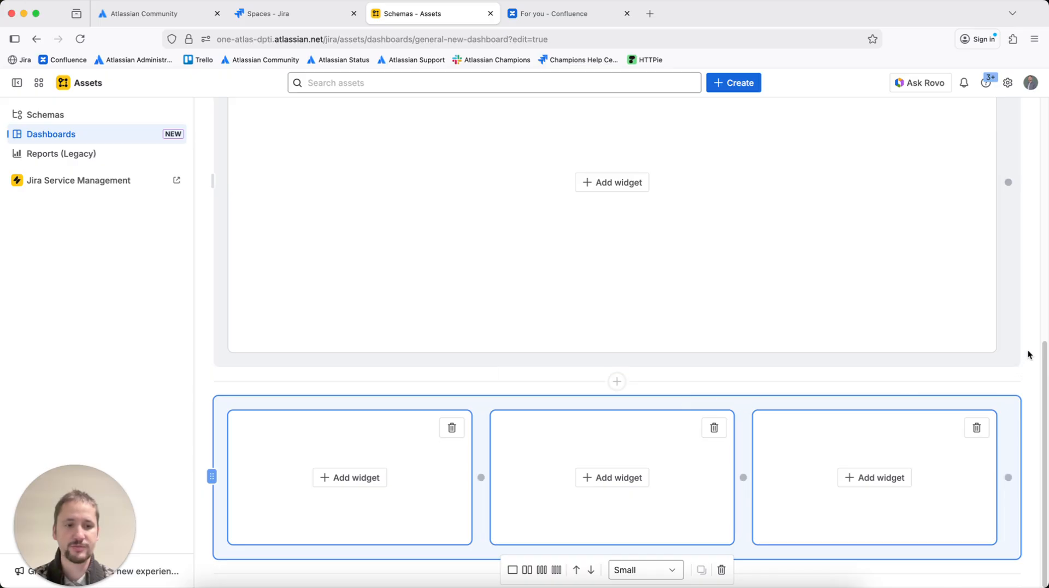
Start adding a Data table widget to the top slot with the Two-dimensional attribute analysis metric
{"action": "scroll", "coordinate": [918, 358], "scroll_direction": "up", "scroll_amount": 3}
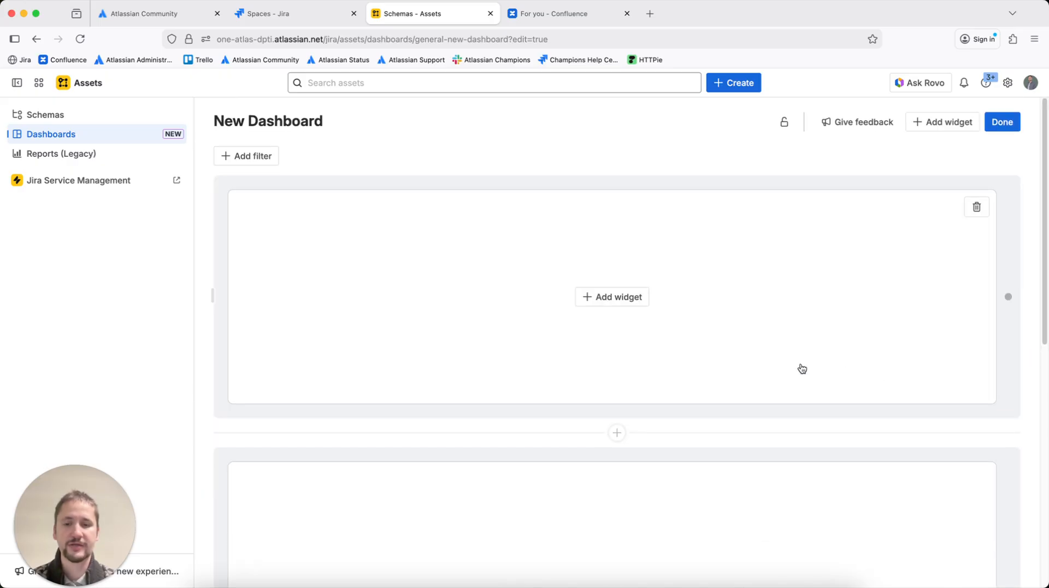
{"action": "left_click", "coordinate": [609, 298]}
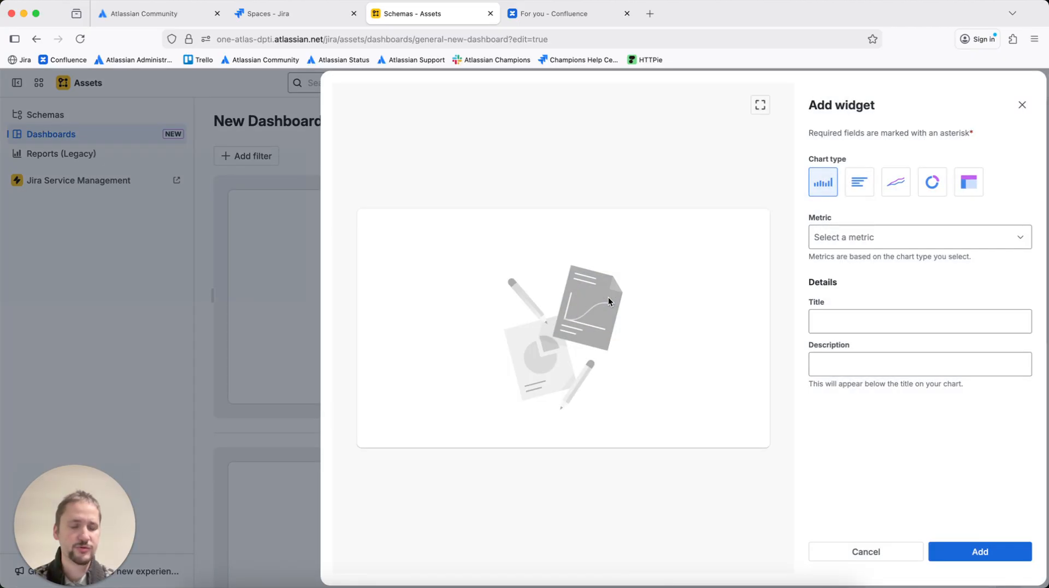
{"action": "left_click", "coordinate": [972, 184]}
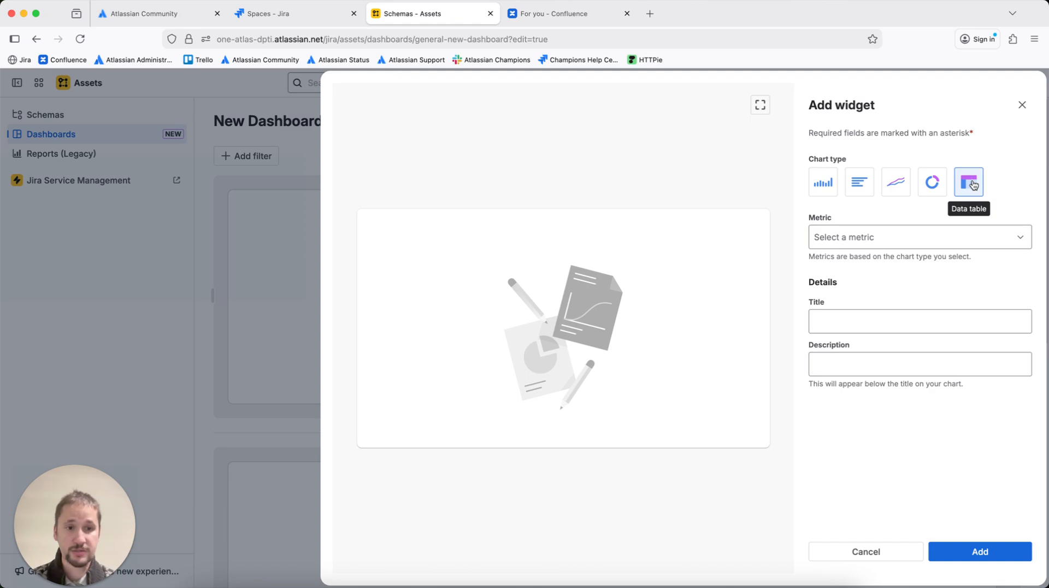
{"action": "left_click", "coordinate": [899, 231]}
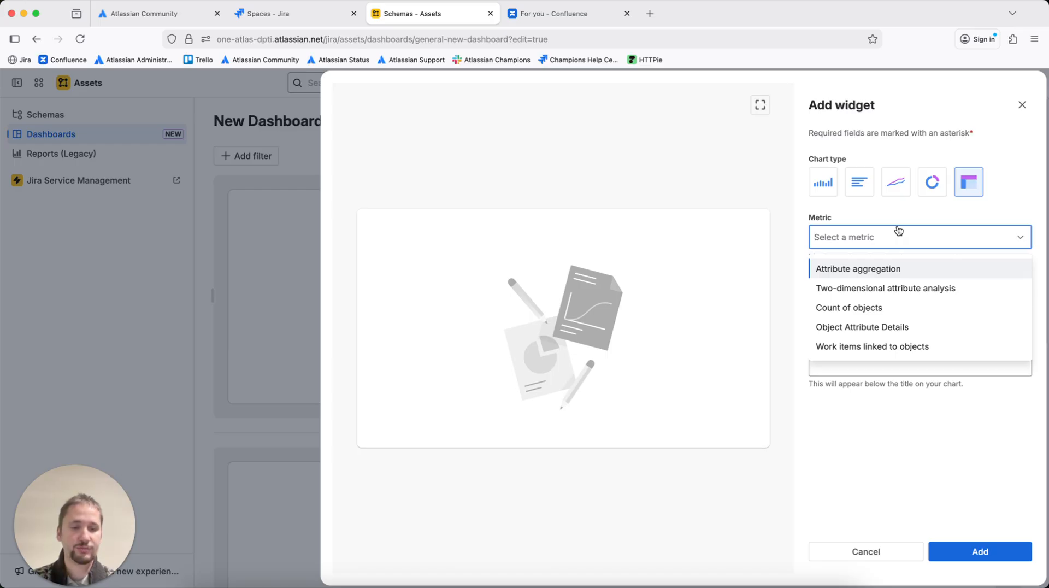
{"action": "left_click", "coordinate": [889, 281]}
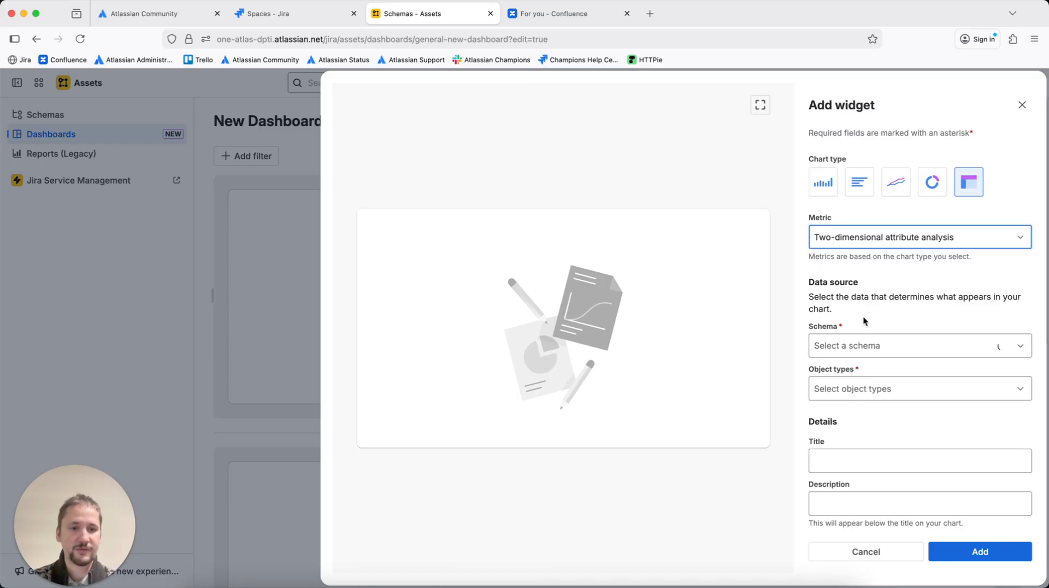
Set the widget's data source to the Customer Support schema and the Company object type
{"action": "left_click", "coordinate": [982, 336]}
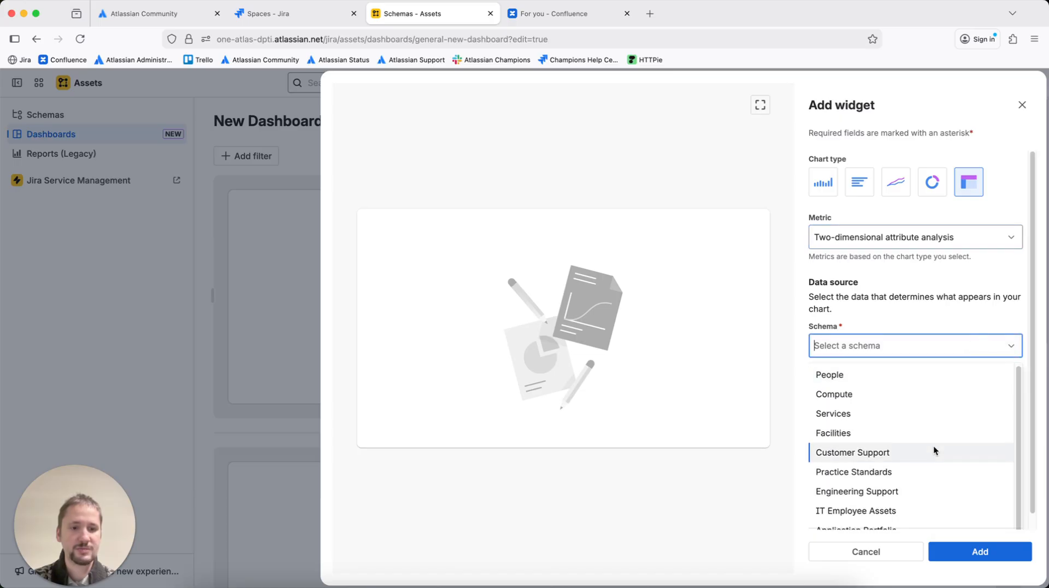
{"action": "left_click", "coordinate": [907, 454]}
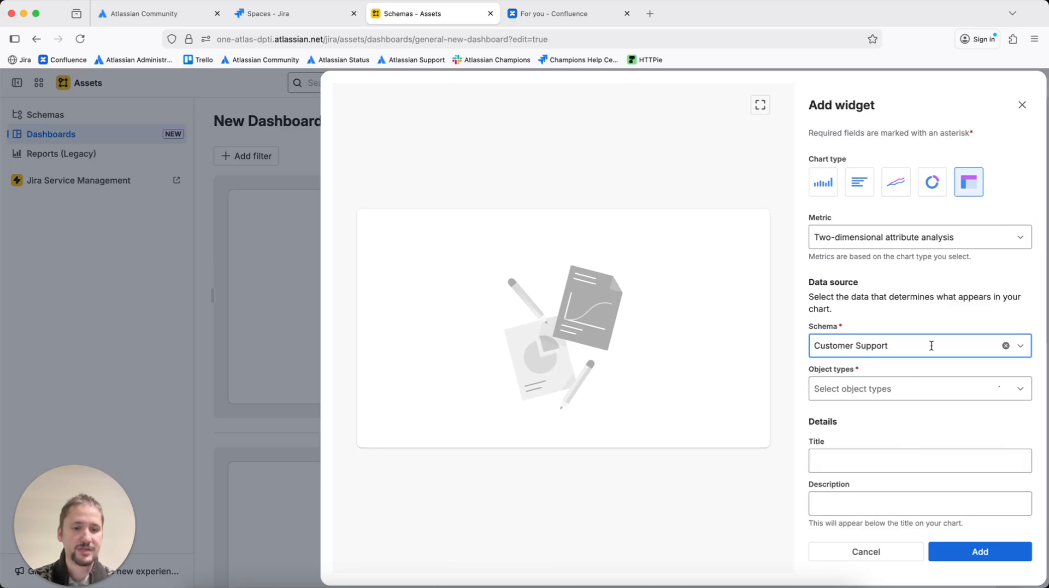
{"action": "left_click", "coordinate": [931, 386]}
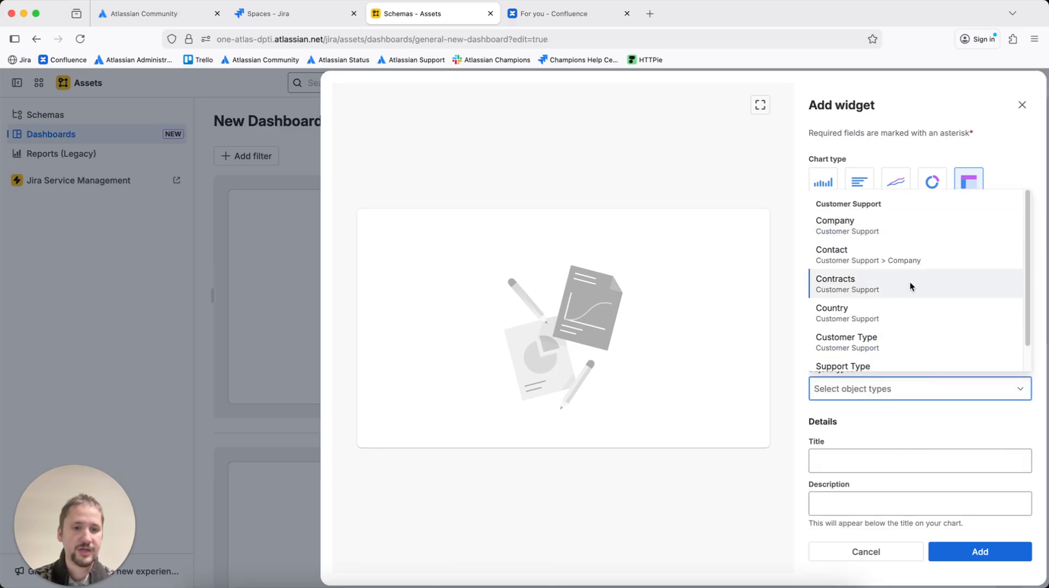
{"action": "scroll", "coordinate": [910, 281], "scroll_direction": "down", "scroll_amount": 1}
{"action": "scroll", "coordinate": [910, 281], "scroll_direction": "up", "scroll_amount": 1}
{"action": "left_click", "coordinate": [900, 228]}
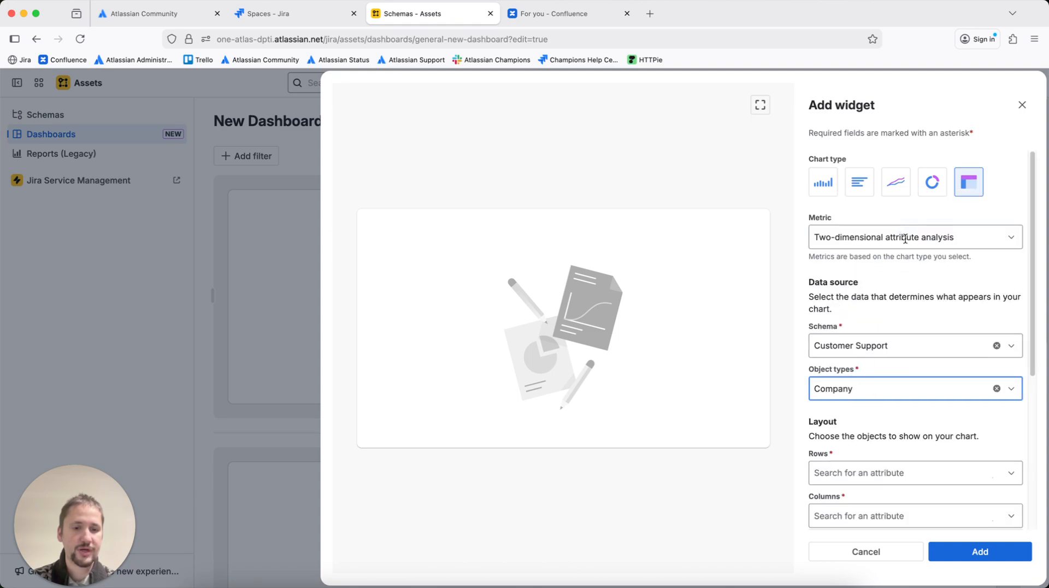
Examine the widget's layout options for rows, columns and rows per page
{"action": "scroll", "coordinate": [941, 348], "scroll_direction": "down", "scroll_amount": 1}
{"action": "scroll", "coordinate": [941, 349], "scroll_direction": "down", "scroll_amount": 3}
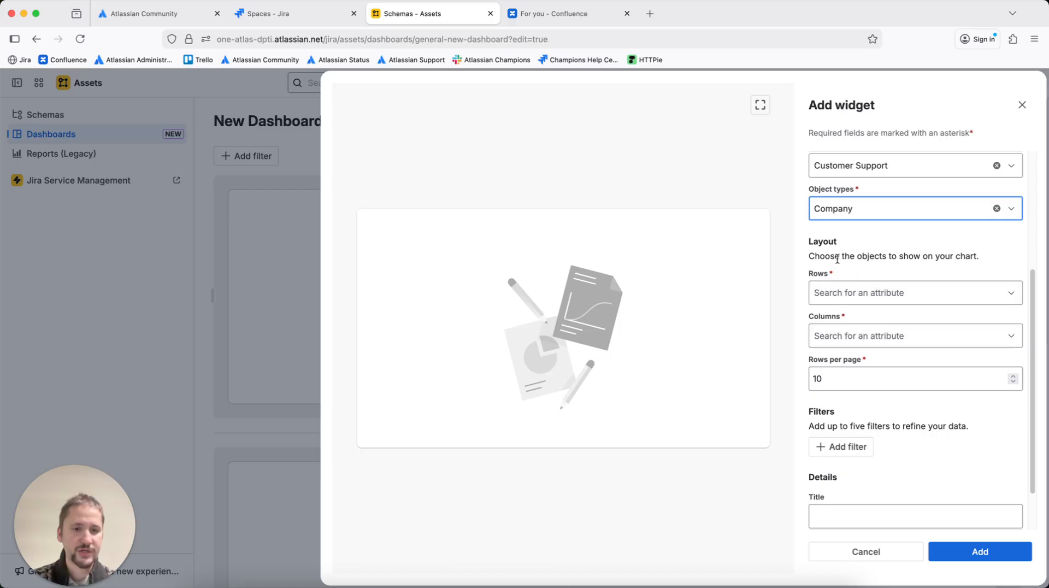
{"action": "left_click_drag", "start_coordinate": [809, 253], "coordinate": [986, 258]}
{"action": "left_click", "coordinate": [986, 258]}
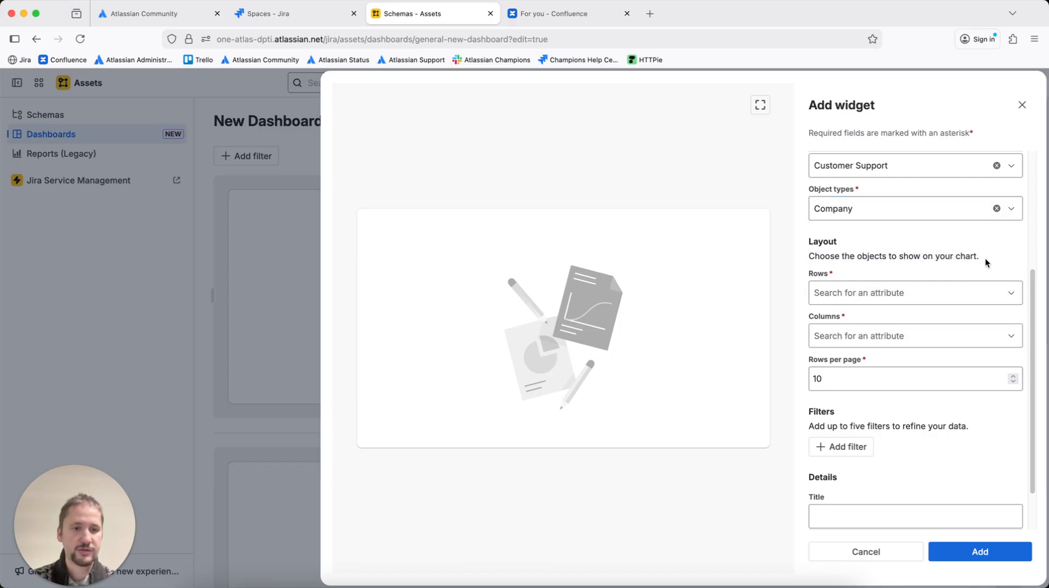
Set the table's rows to the Name attribute and its columns to the Address attribute
{"action": "left_click", "coordinate": [964, 287]}
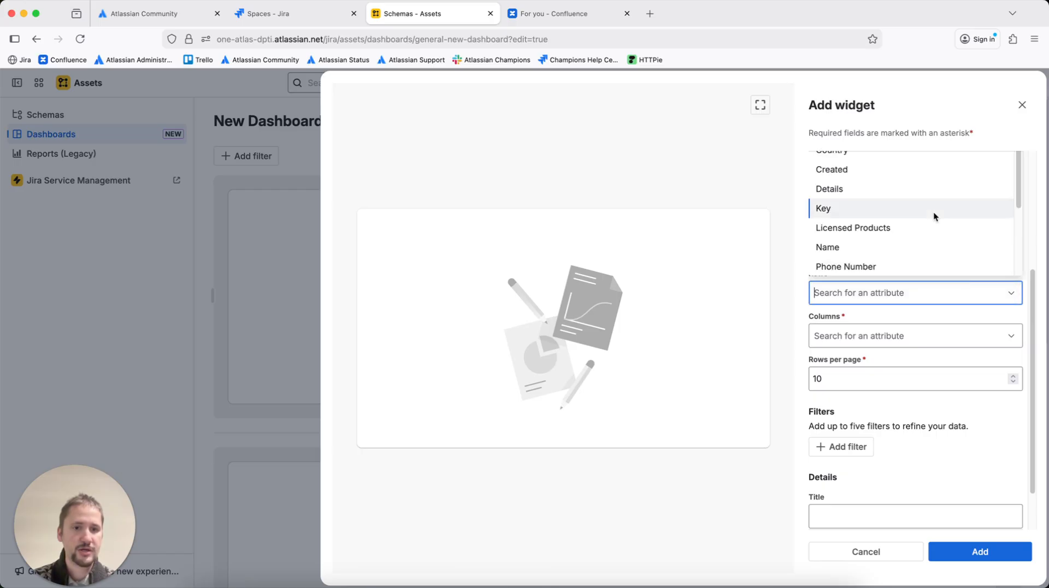
{"action": "left_click", "coordinate": [890, 247]}
{"action": "left_click", "coordinate": [883, 334]}
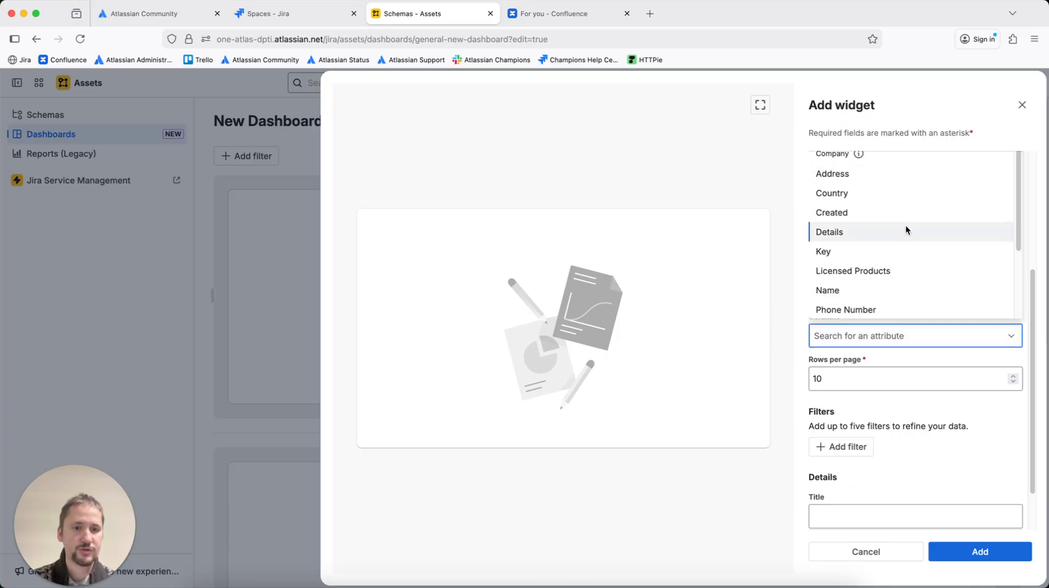
{"action": "scroll", "coordinate": [906, 225], "scroll_direction": "down", "scroll_amount": 2}
{"action": "scroll", "coordinate": [906, 225], "scroll_direction": "down", "scroll_amount": 1}
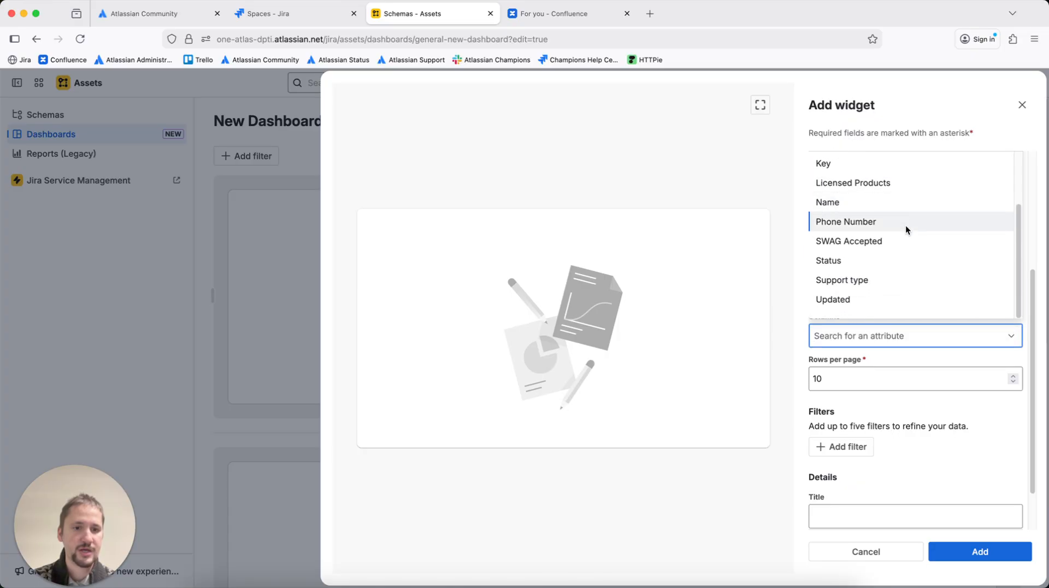
{"action": "left_click", "coordinate": [926, 354]}
{"action": "left_click", "coordinate": [856, 336]}
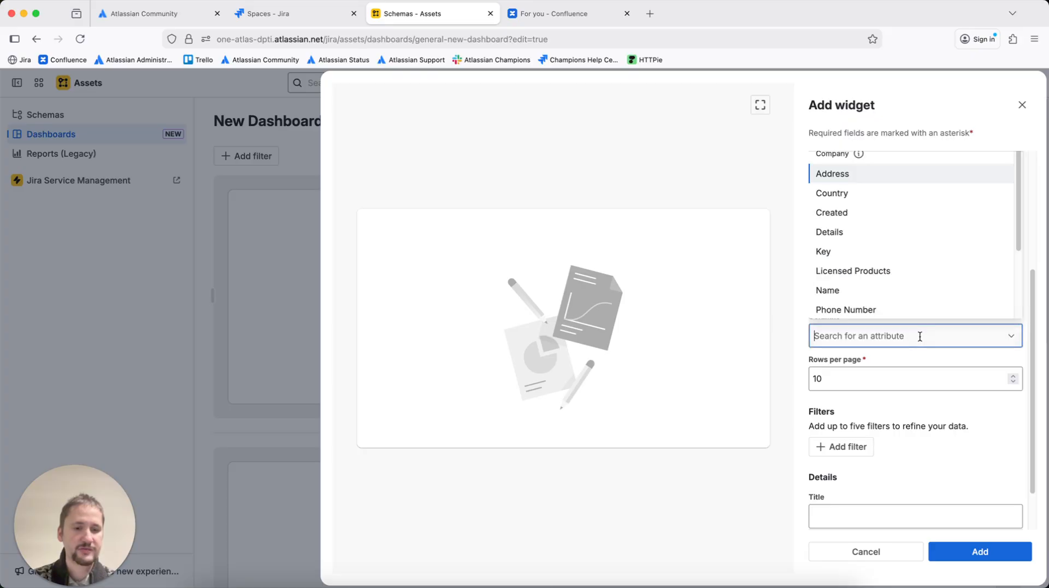
{"action": "left_click", "coordinate": [897, 180]}
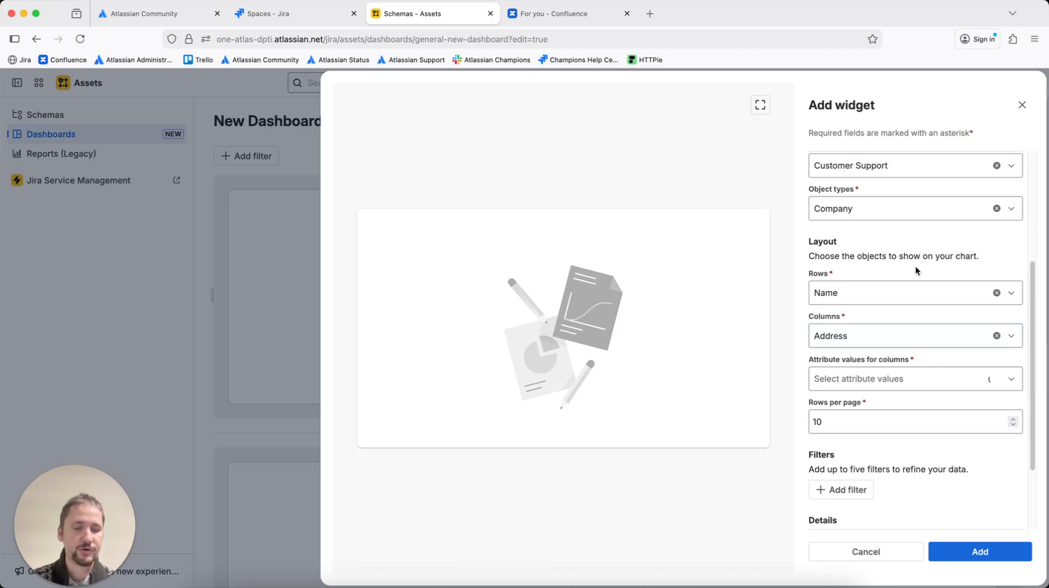
Select all four listed addresses as the attribute values for columns
{"action": "scroll", "coordinate": [920, 277], "scroll_direction": "down", "scroll_amount": 2}
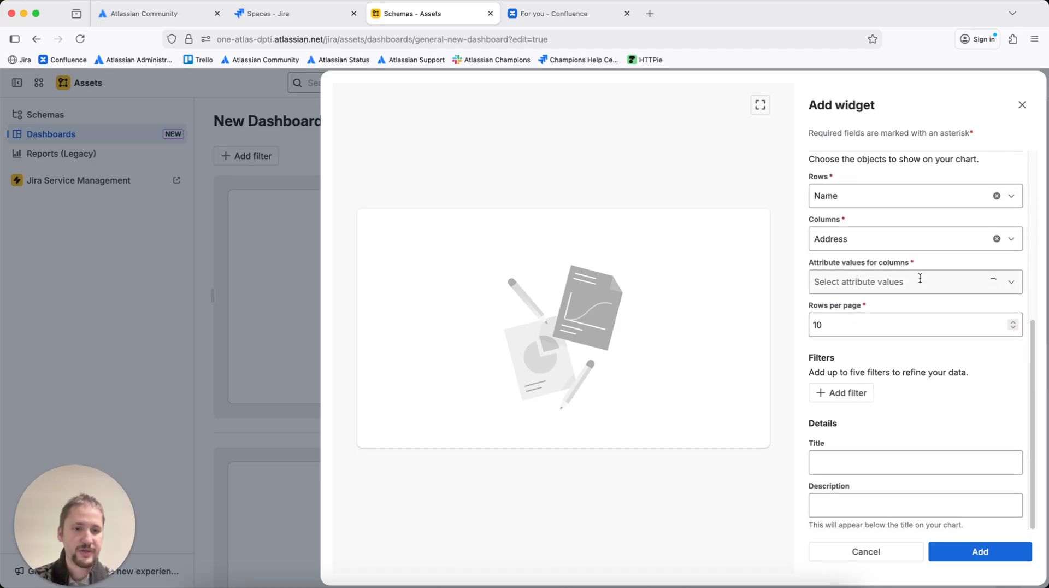
{"action": "left_click_drag", "start_coordinate": [810, 260], "coordinate": [927, 264]}
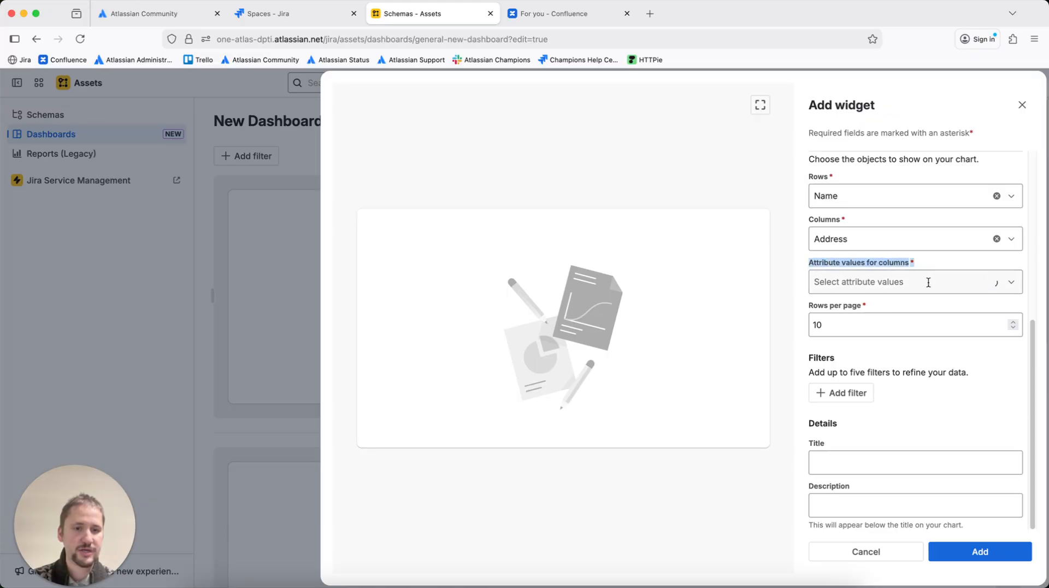
{"action": "left_click", "coordinate": [928, 282]}
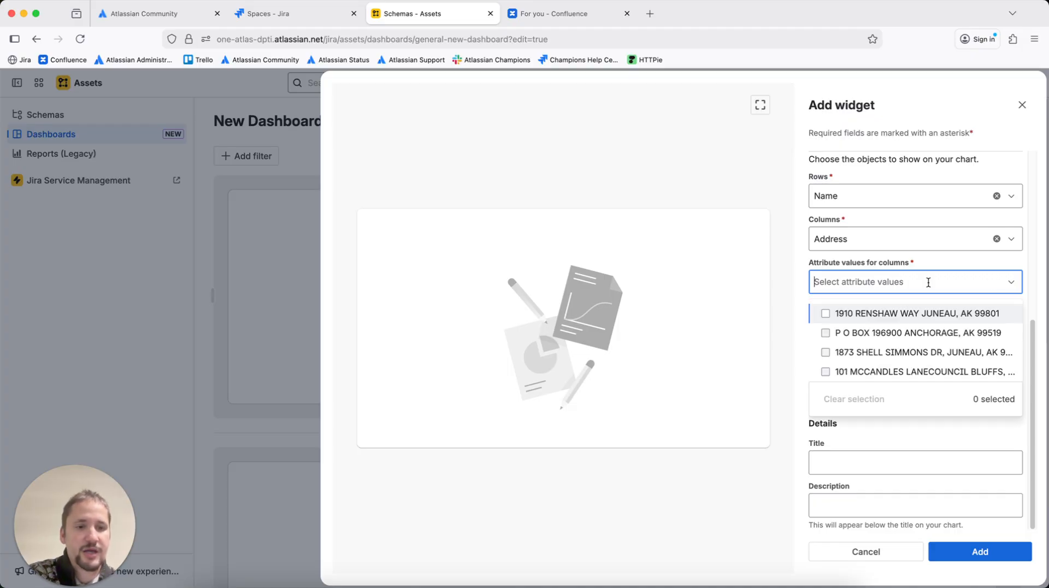
{"action": "left_click", "coordinate": [887, 315]}
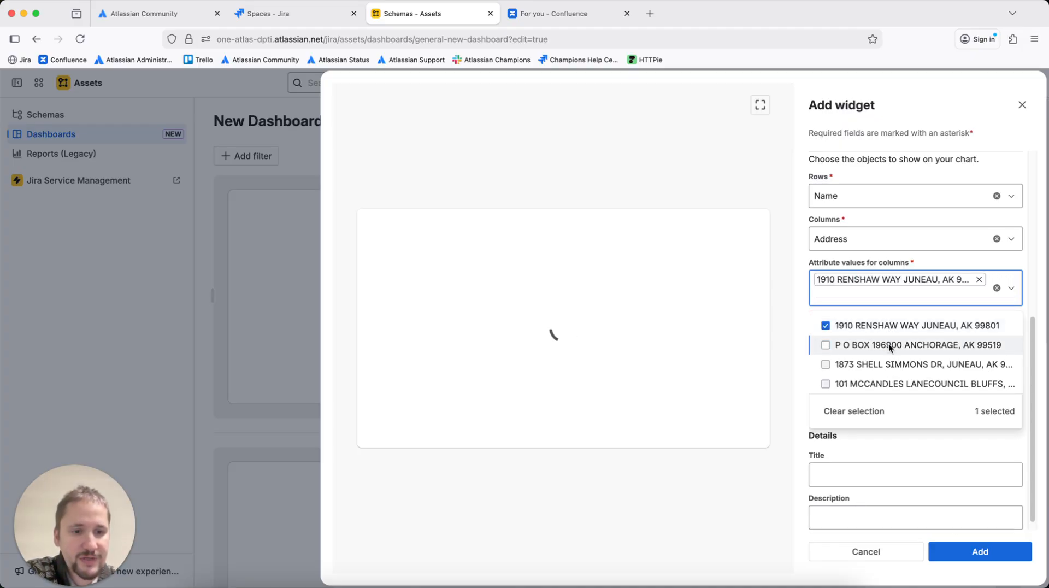
{"action": "left_click", "coordinate": [888, 344]}
{"action": "left_click", "coordinate": [885, 382]}
{"action": "left_click", "coordinate": [883, 412]}
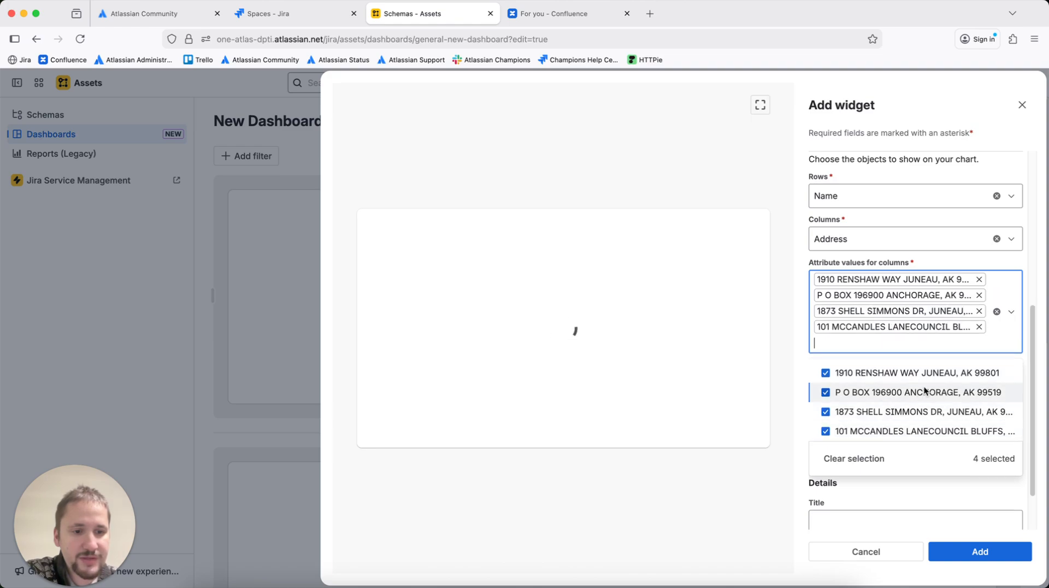
{"action": "scroll", "coordinate": [1032, 288], "scroll_direction": "up", "scroll_amount": 5}
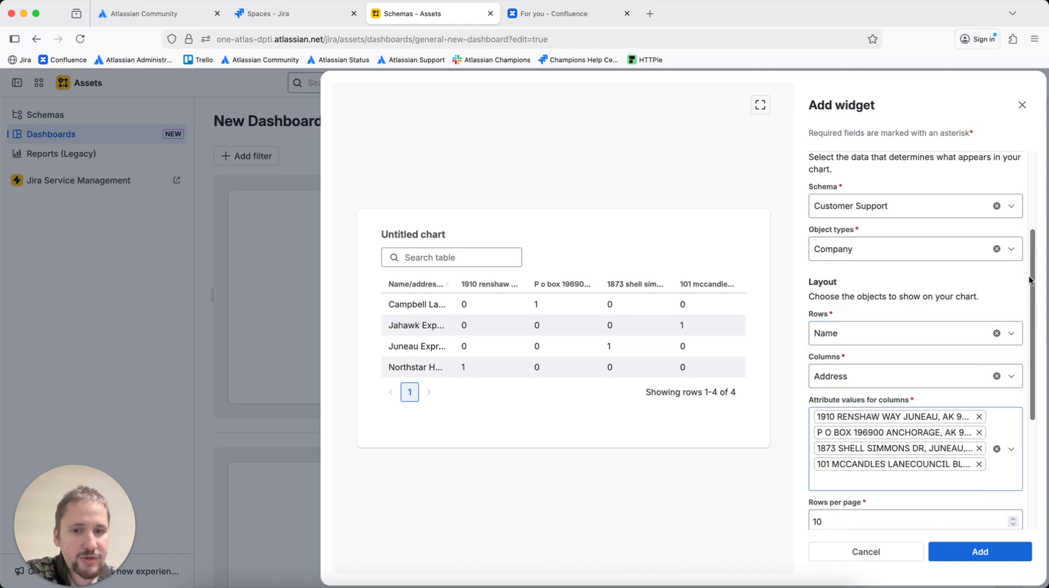
{"action": "scroll", "coordinate": [985, 340], "scroll_direction": "down", "scroll_amount": 4}
{"action": "scroll", "coordinate": [984, 334], "scroll_direction": "down", "scroll_amount": 3}
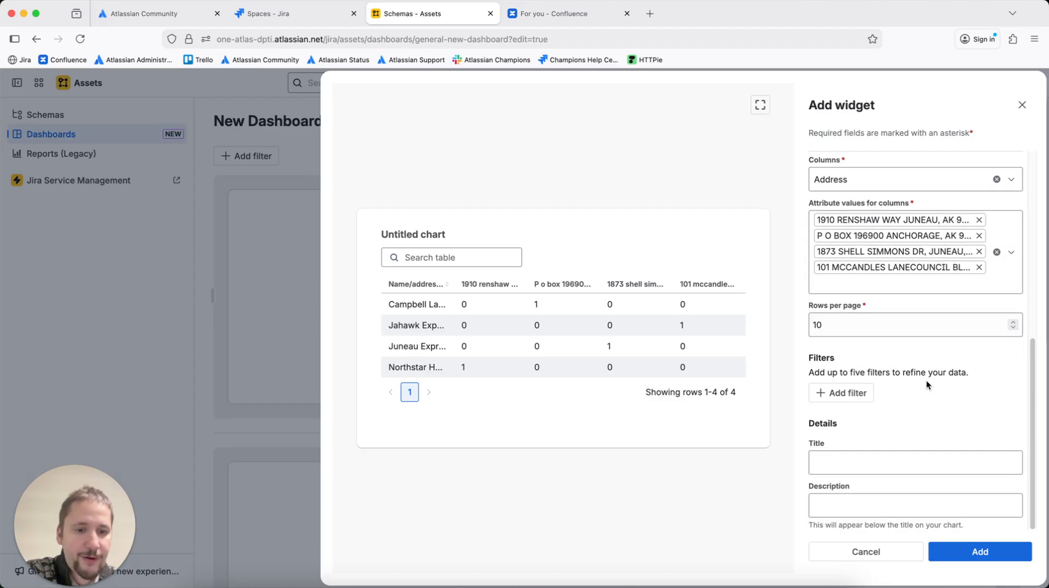
{"action": "left_click", "coordinate": [858, 399]}
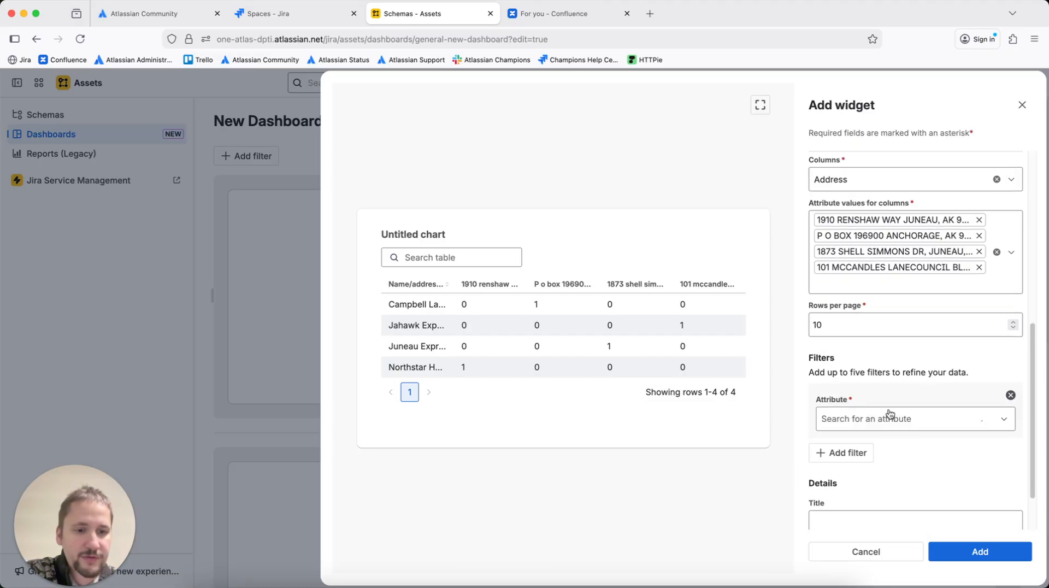
{"action": "left_click", "coordinate": [899, 416]}
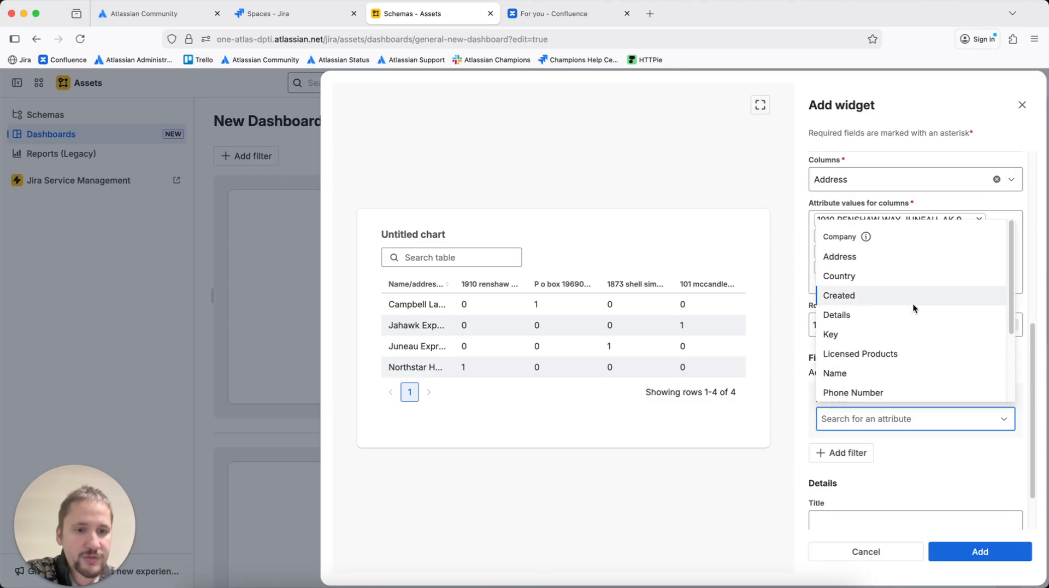
{"action": "left_click", "coordinate": [943, 461]}
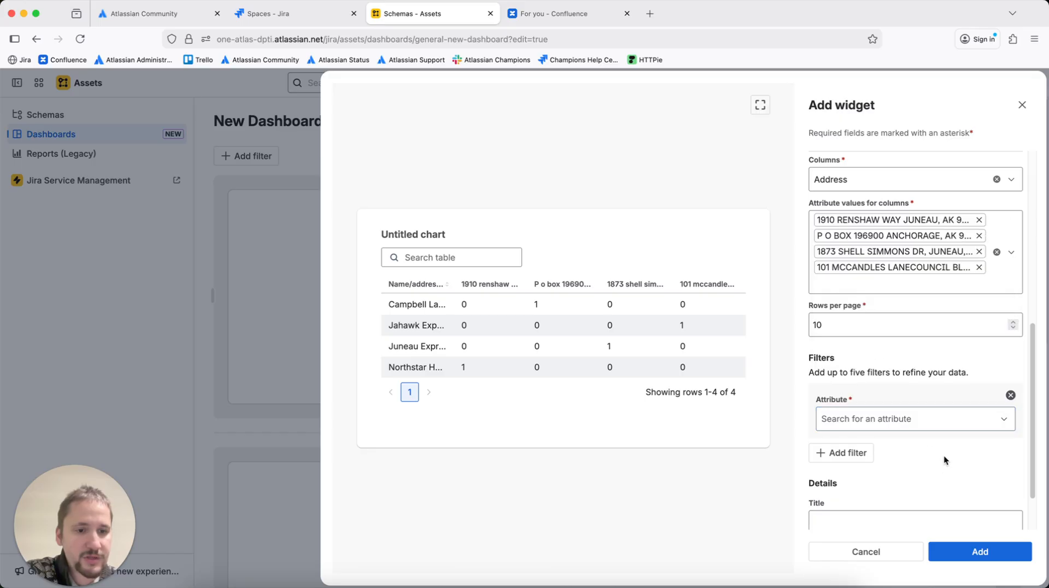
{"action": "left_click", "coordinate": [1011, 395]}
Add the two-dimensional data-table widget to the dashboard
{"action": "left_click", "coordinate": [973, 549]}
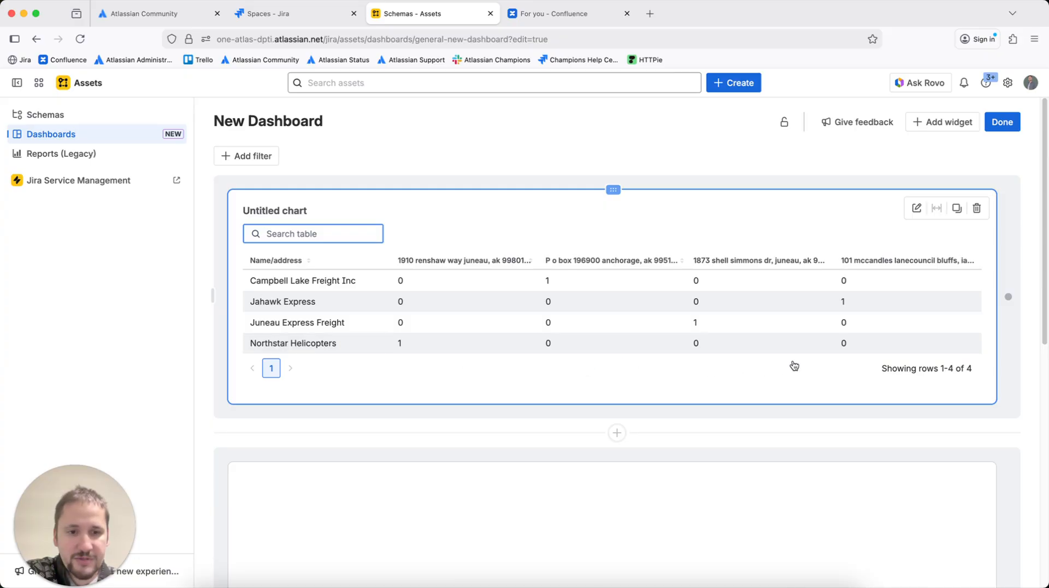
{"action": "scroll", "coordinate": [794, 365], "scroll_direction": "down", "scroll_amount": 2}
{"action": "scroll", "coordinate": [827, 346], "scroll_direction": "up", "scroll_amount": 2}
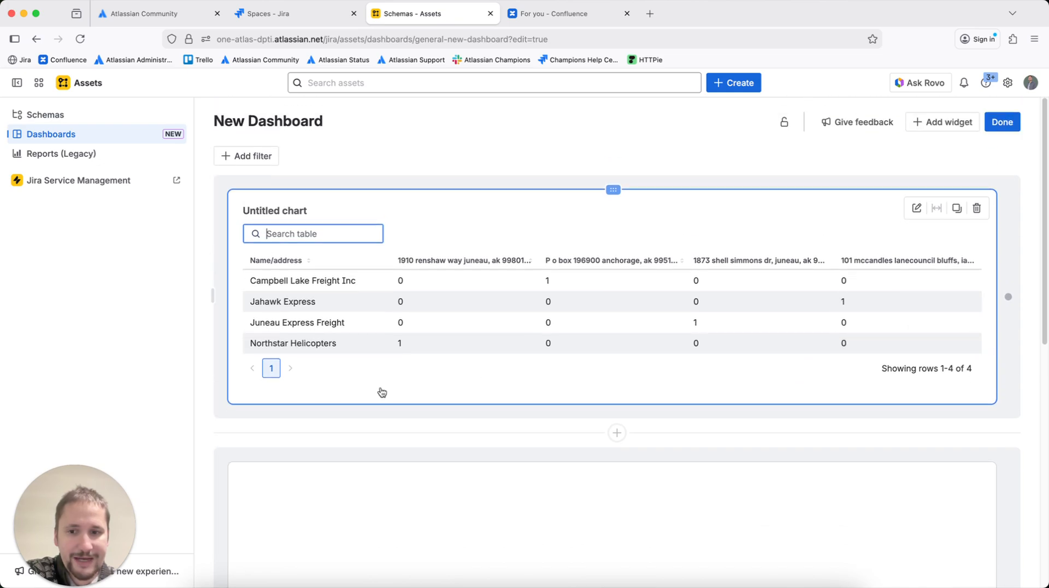
{"action": "scroll", "coordinate": [382, 392], "scroll_direction": "down", "scroll_amount": 5}
Start adding a bar chart widget in the next row with the Attribute aggregation metric and Customer Support schema
{"action": "left_click", "coordinate": [643, 441]}
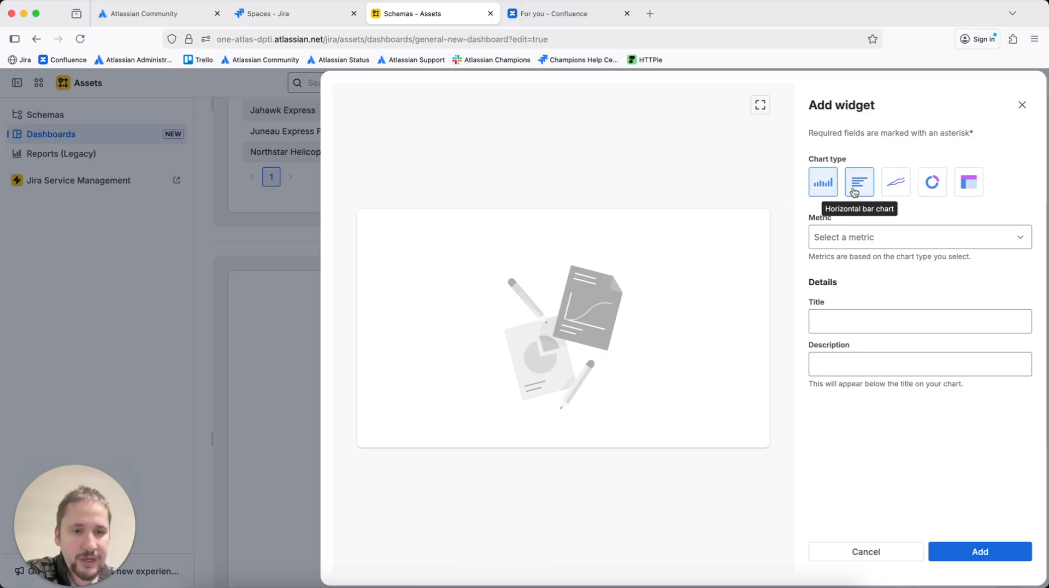
{"action": "left_click", "coordinate": [866, 239]}
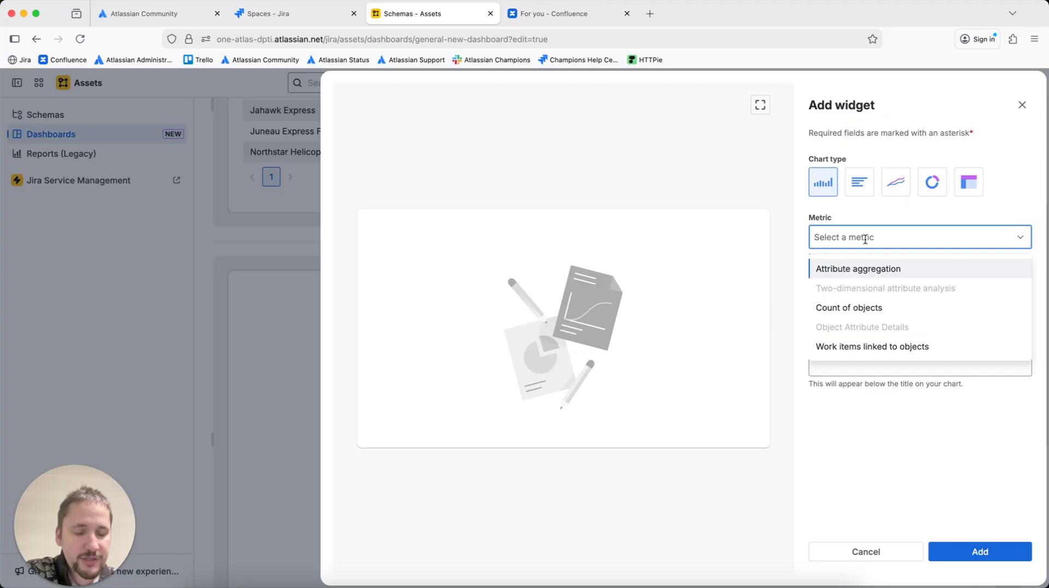
{"action": "left_click", "coordinate": [870, 268]}
{"action": "left_click", "coordinate": [886, 336]}
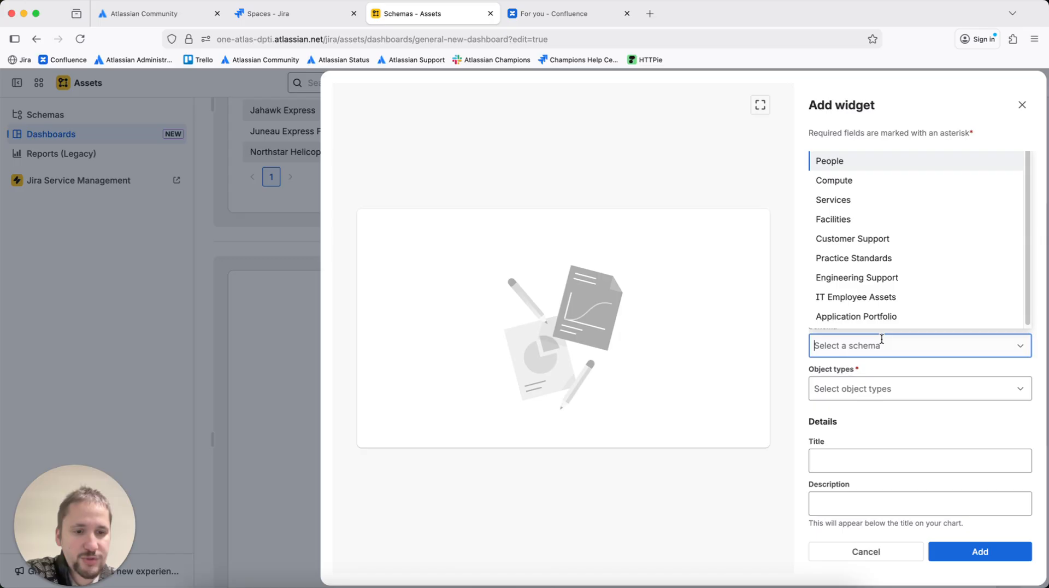
{"action": "left_click", "coordinate": [870, 239]}
Select Company, Contact, Contracts, Country and Customer Type as the chart's object types
{"action": "left_click", "coordinate": [880, 389]}
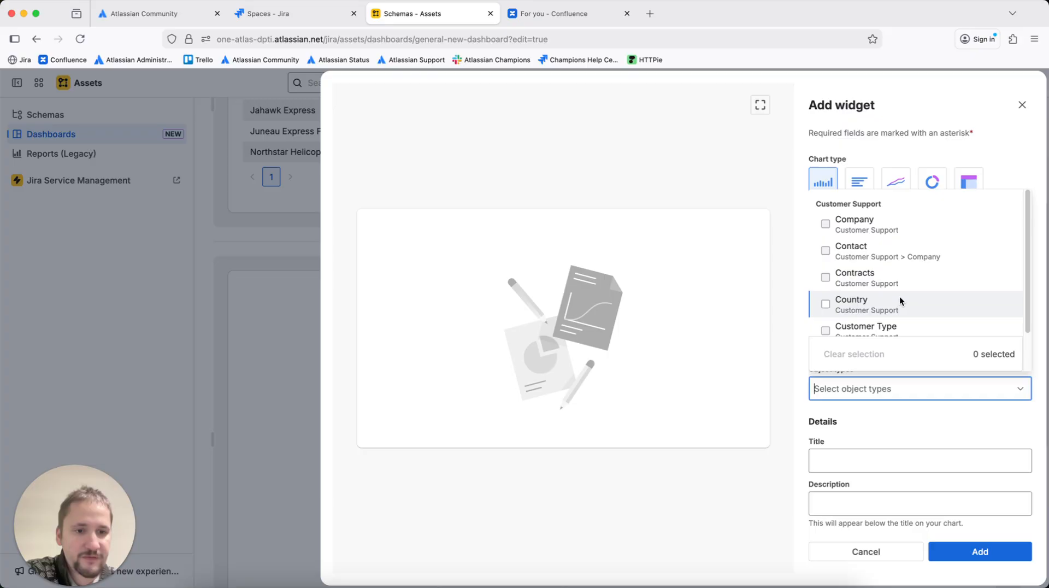
{"action": "left_click", "coordinate": [880, 231]}
{"action": "left_click", "coordinate": [878, 249]}
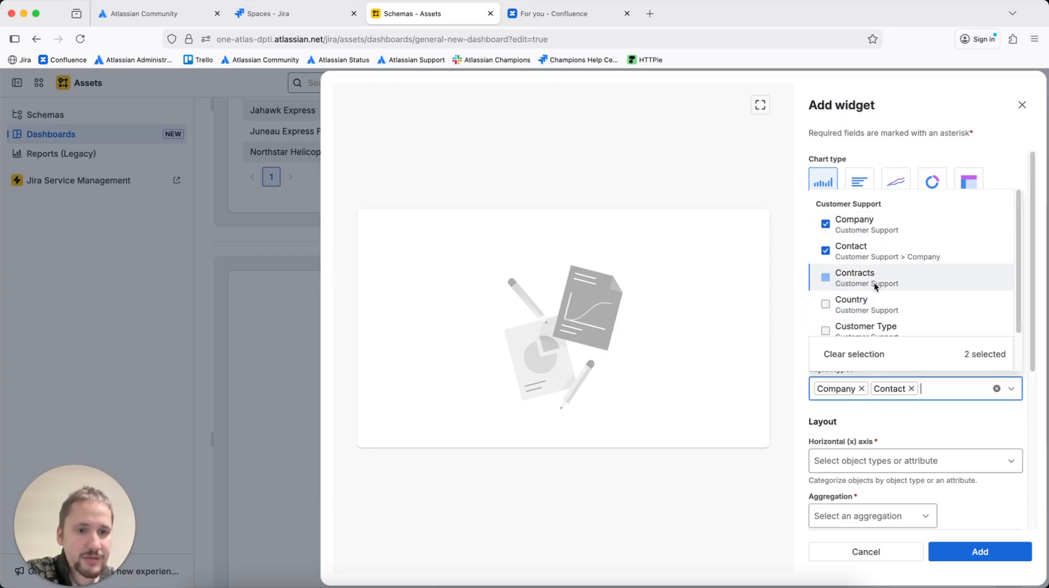
{"action": "left_click", "coordinate": [874, 280]}
{"action": "left_click", "coordinate": [872, 306]}
{"action": "left_click", "coordinate": [915, 327]}
{"action": "left_click", "coordinate": [998, 447]}
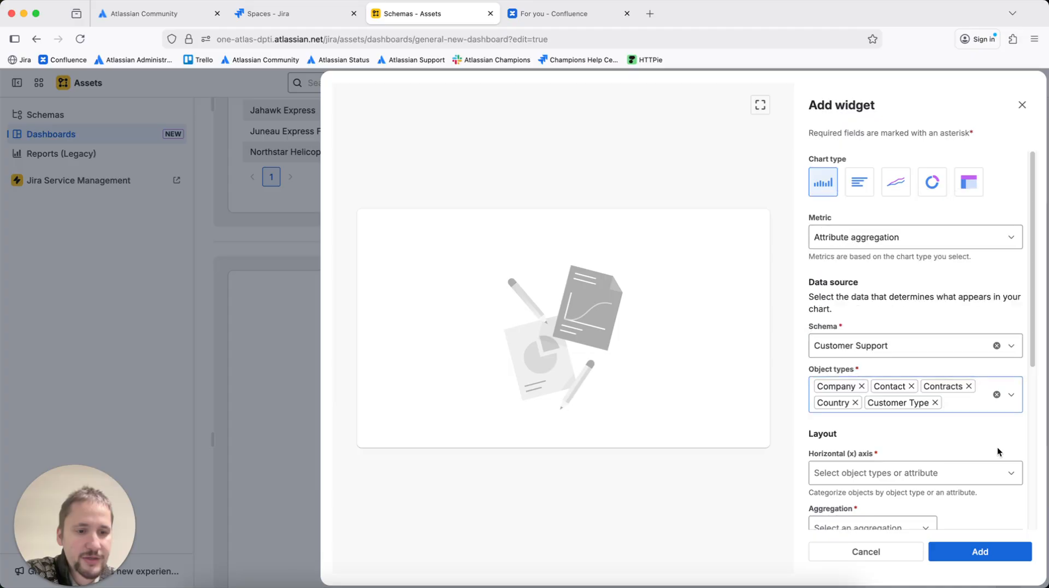
{"action": "scroll", "coordinate": [983, 438], "scroll_direction": "down", "scroll_amount": 3}
{"action": "scroll", "coordinate": [976, 432], "scroll_direction": "down", "scroll_amount": 2}
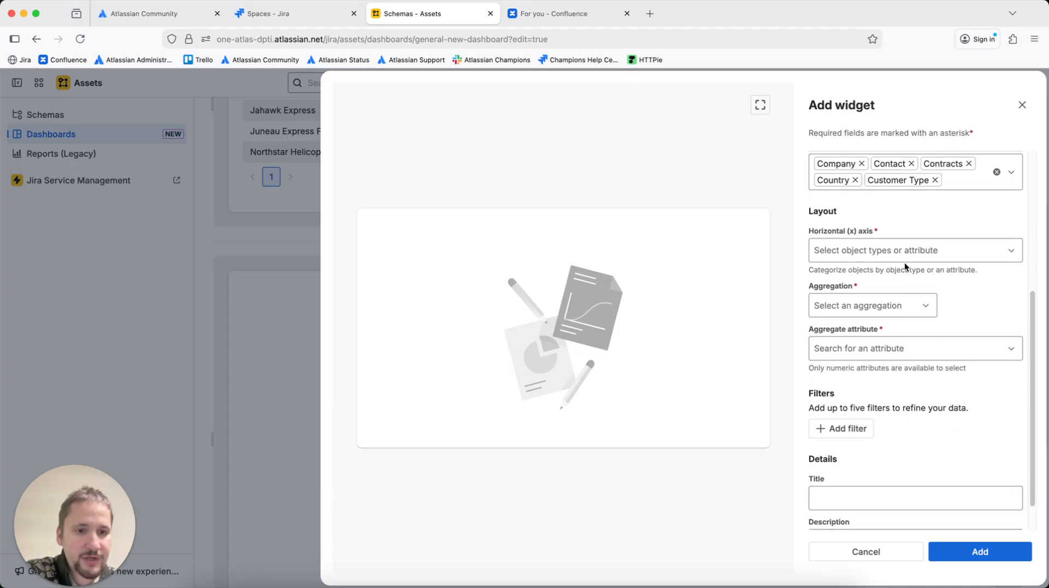
Try setting the horizontal axis to Object type with AVG of aggregation and pick an aggregate attribute
{"action": "left_click", "coordinate": [899, 250]}
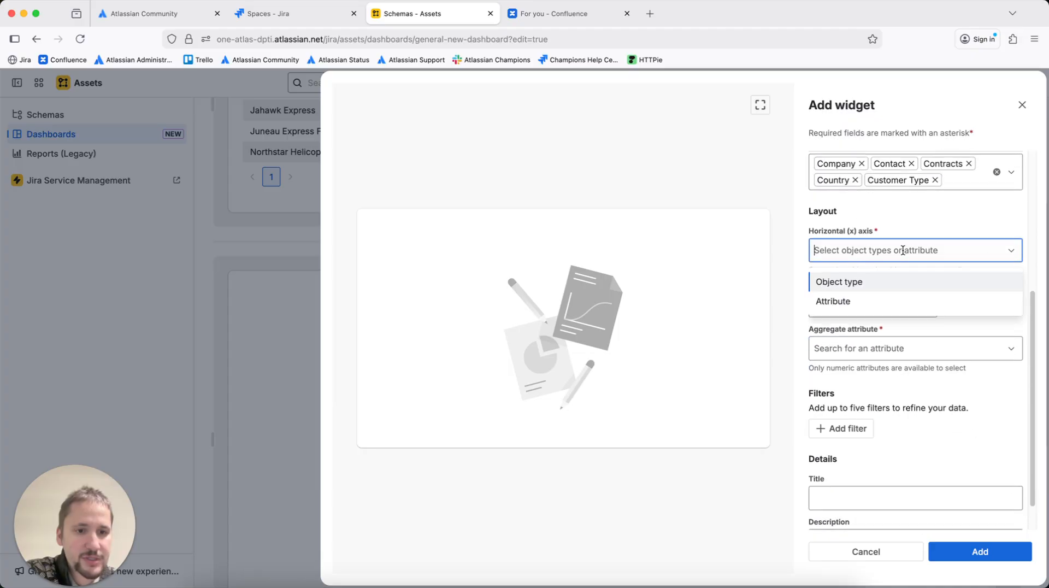
{"action": "left_click", "coordinate": [886, 282]}
{"action": "left_click", "coordinate": [923, 308]}
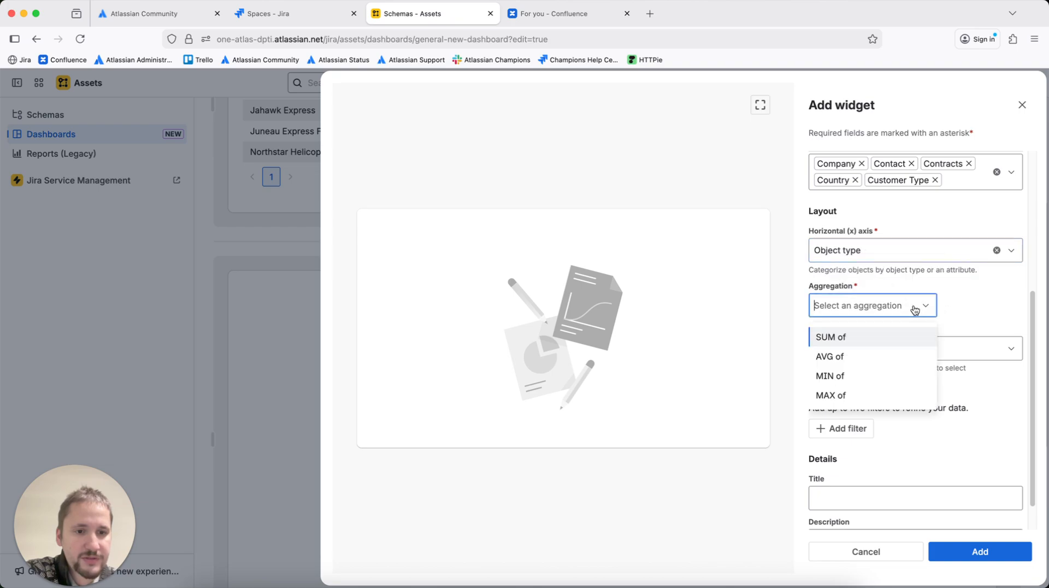
{"action": "left_click", "coordinate": [887, 343]}
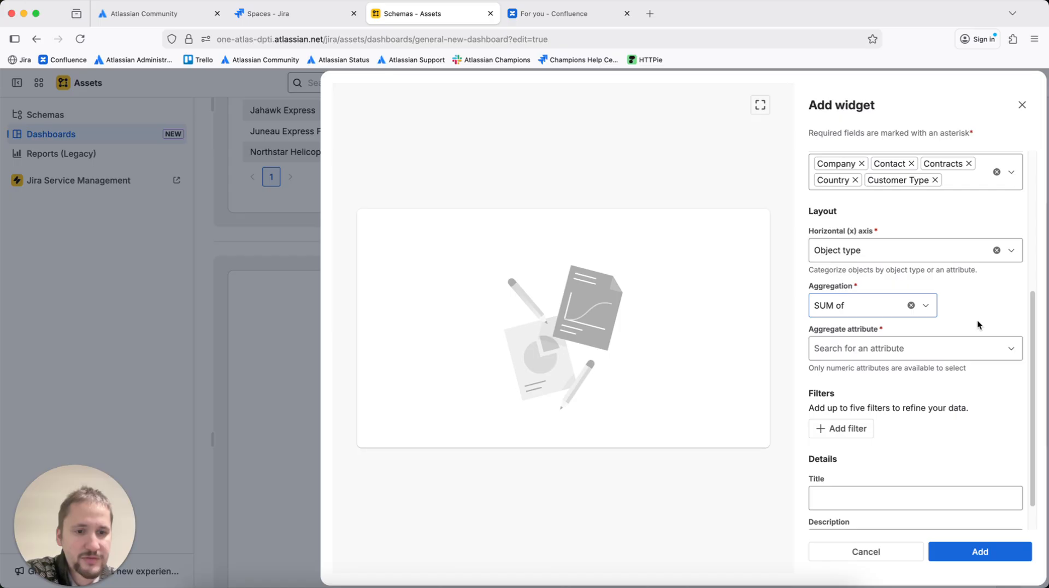
{"action": "left_click", "coordinate": [963, 343]}
{"action": "left_click", "coordinate": [885, 305]}
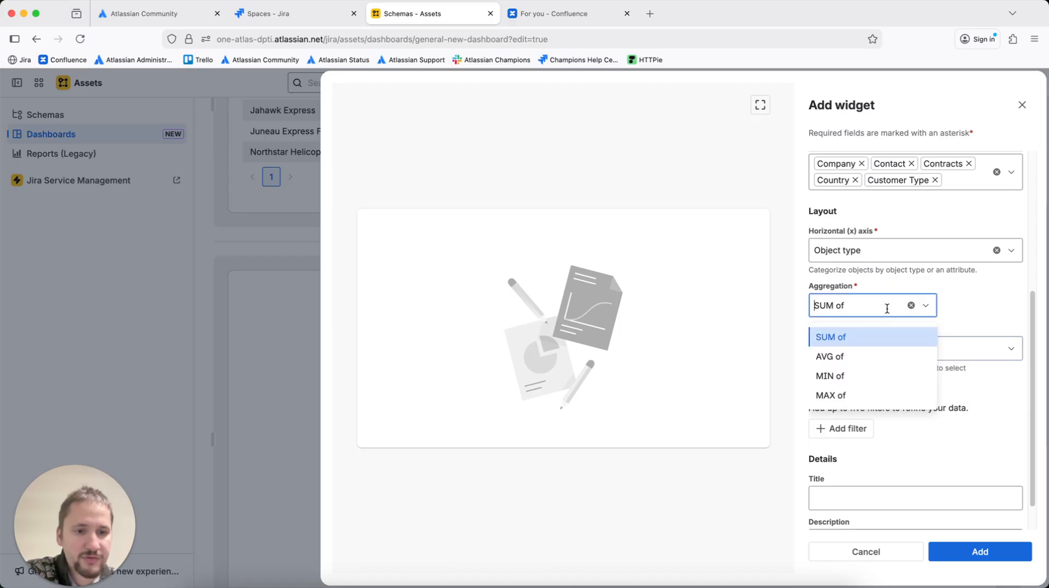
{"action": "left_click", "coordinate": [885, 352]}
{"action": "left_click", "coordinate": [952, 342]}
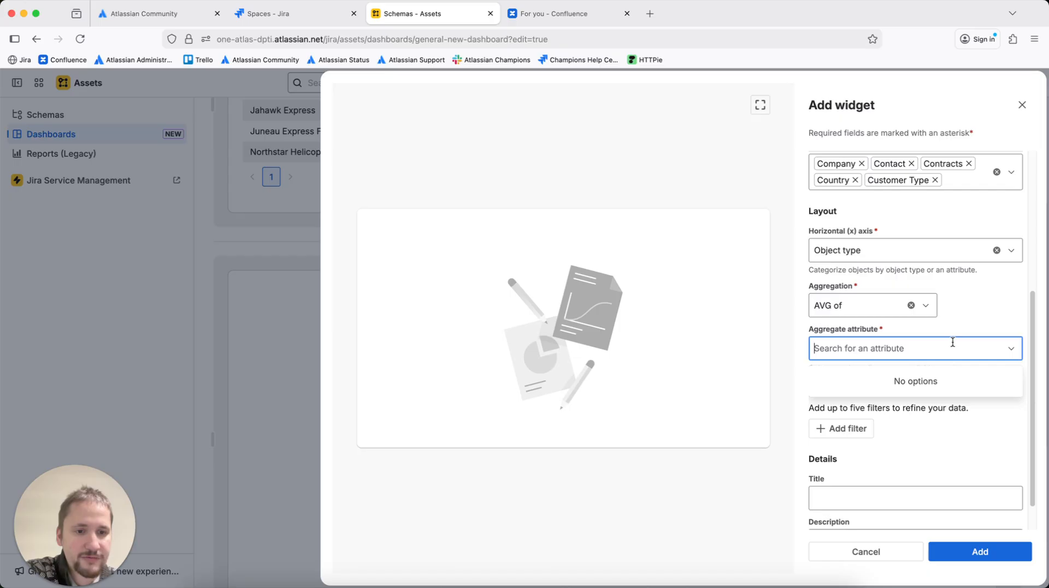
Set the horizontal axis to the Company attribute with SUM of aggregation and try choosing an aggregate attribute
{"action": "left_click", "coordinate": [887, 252]}
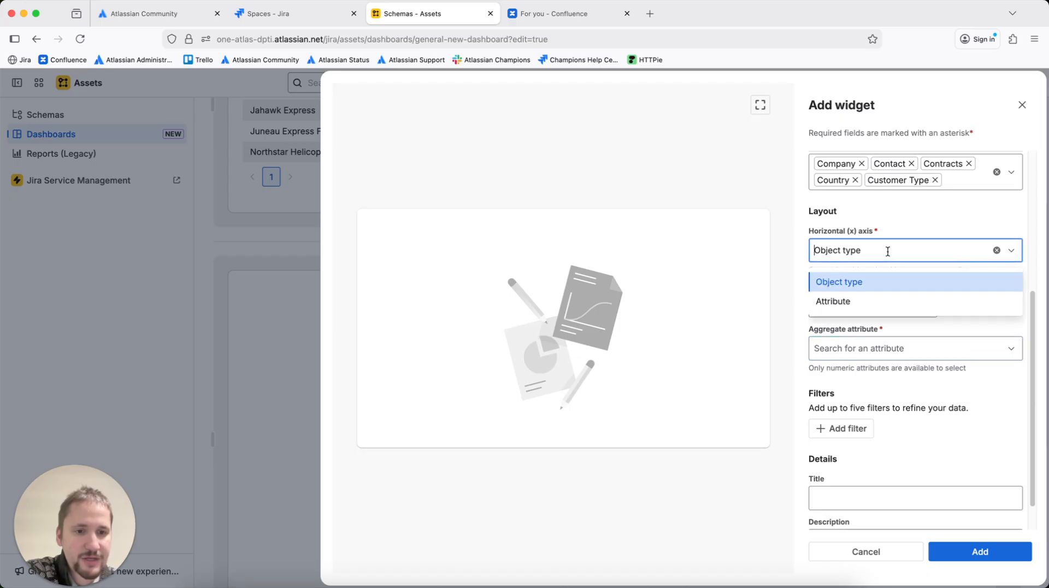
{"action": "left_click", "coordinate": [877, 302]}
{"action": "left_click", "coordinate": [880, 304]}
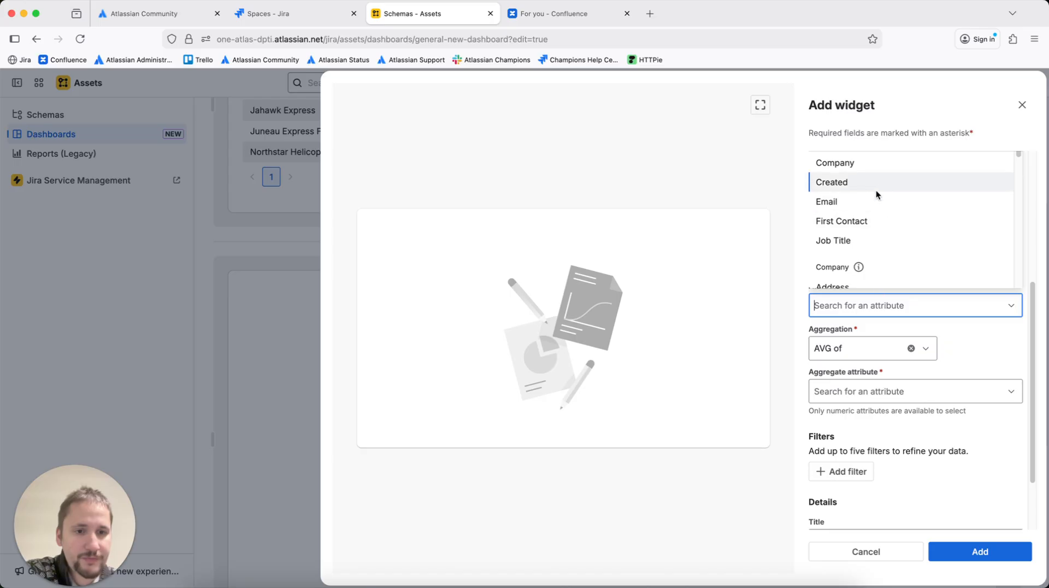
{"action": "left_click", "coordinate": [870, 165]}
{"action": "left_click", "coordinate": [871, 346]}
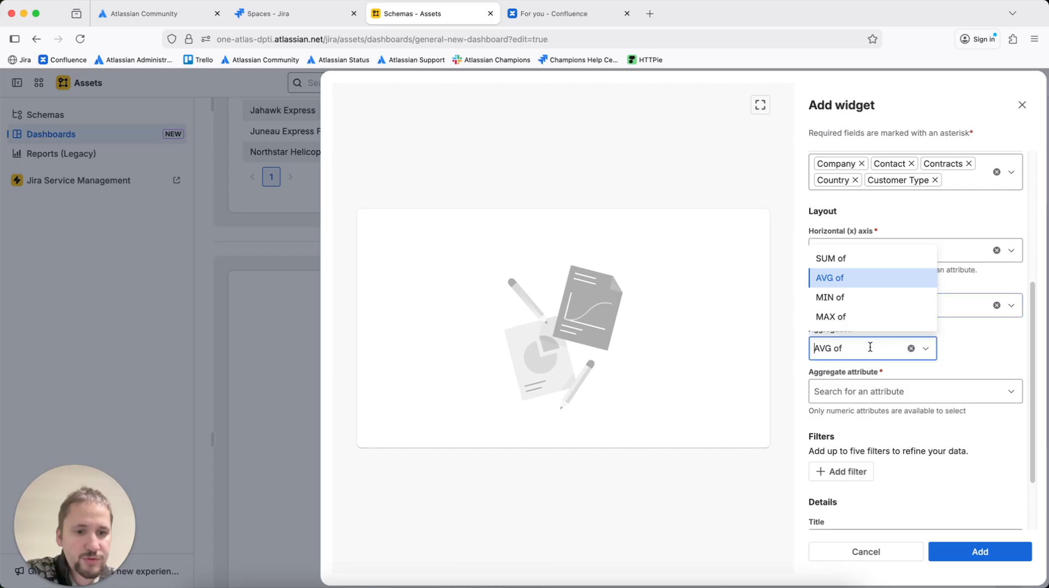
{"action": "left_click", "coordinate": [858, 256]}
{"action": "left_click", "coordinate": [901, 388]}
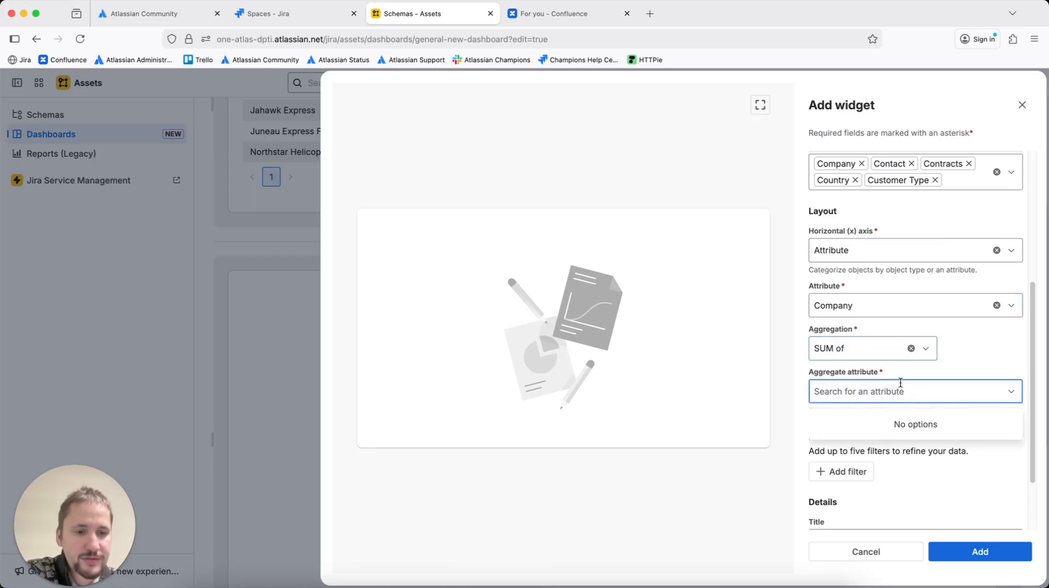
Try setting the aggregation to MIN of and choosing an aggregate attribute
{"action": "left_click", "coordinate": [930, 350]}
{"action": "left_click", "coordinate": [982, 352]}
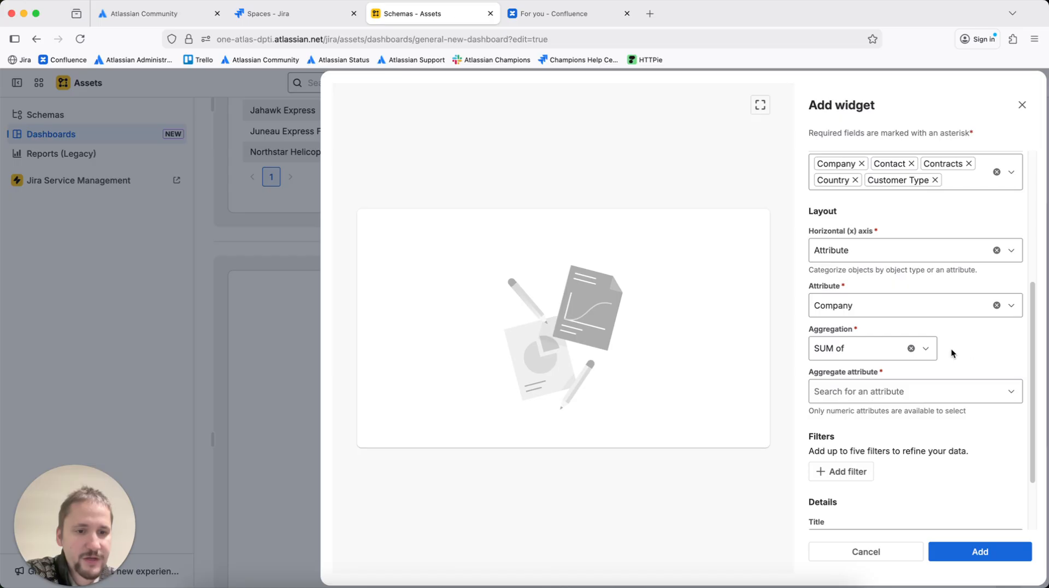
{"action": "left_click", "coordinate": [893, 306]}
{"action": "left_click", "coordinate": [884, 266]}
{"action": "left_click", "coordinate": [899, 338]}
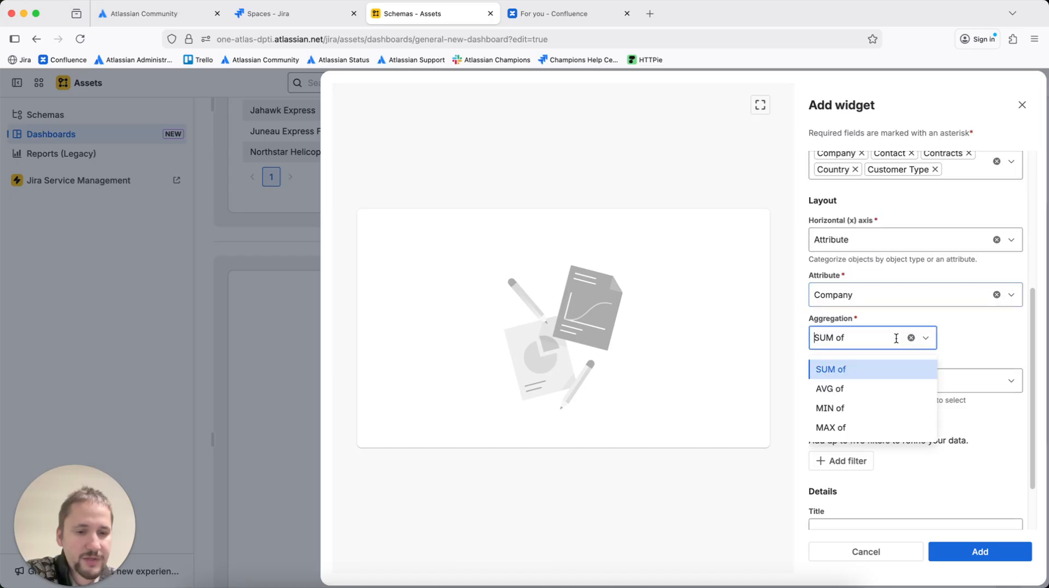
{"action": "scroll", "coordinate": [886, 368], "scroll_direction": "down", "scroll_amount": 2}
{"action": "left_click", "coordinate": [881, 342]}
{"action": "left_click", "coordinate": [888, 322]}
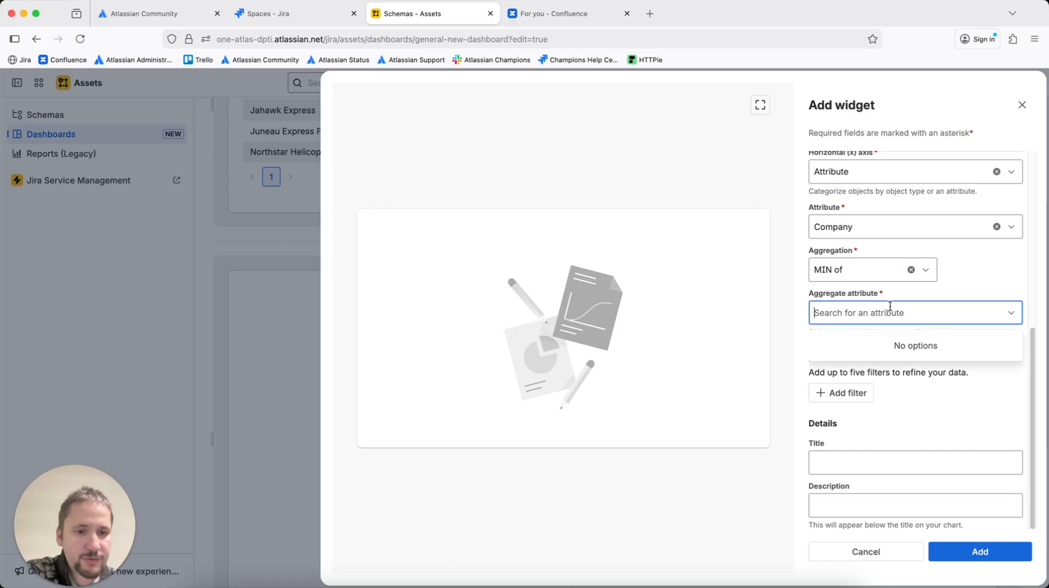
Change the horizontal-axis attribute to Active Deal and try choosing an aggregate attribute again
{"action": "left_click", "coordinate": [937, 236]}
{"action": "scroll", "coordinate": [914, 327], "scroll_direction": "down", "scroll_amount": 3}
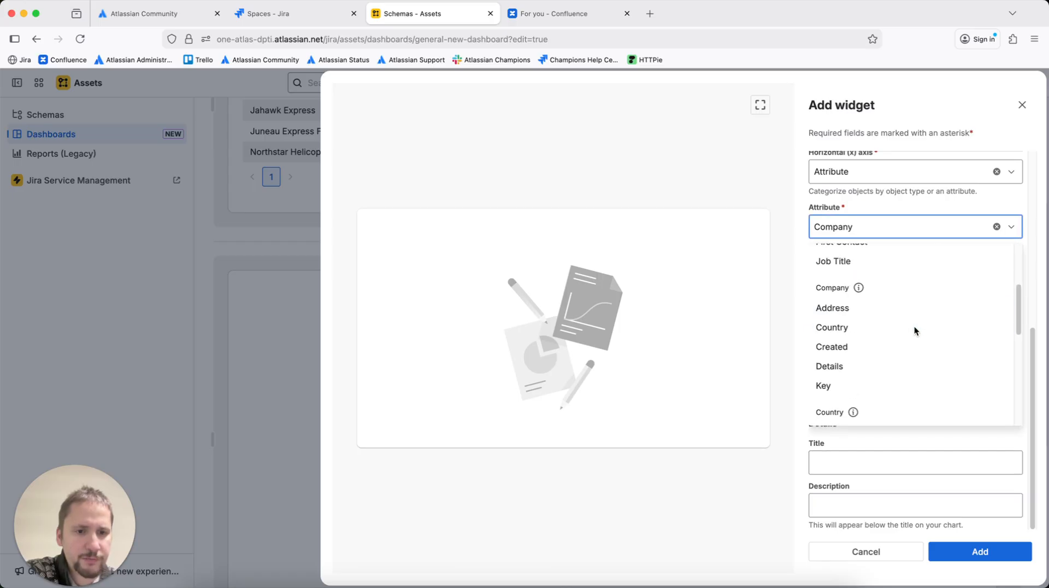
{"action": "scroll", "coordinate": [914, 326], "scroll_direction": "down", "scroll_amount": 2}
{"action": "scroll", "coordinate": [914, 326], "scroll_direction": "up", "scroll_amount": 1}
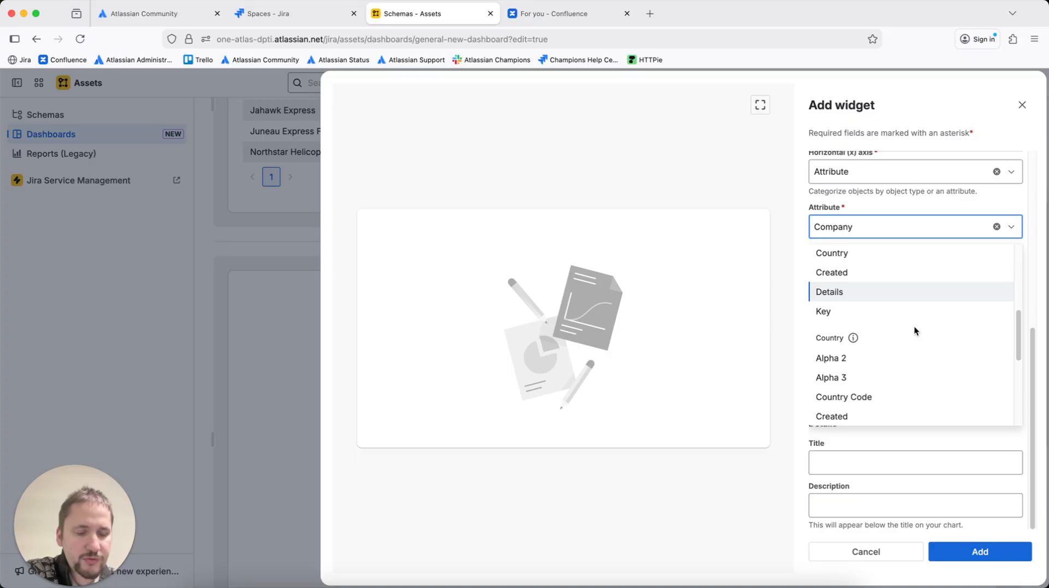
{"action": "scroll", "coordinate": [906, 357], "scroll_direction": "down", "scroll_amount": 2}
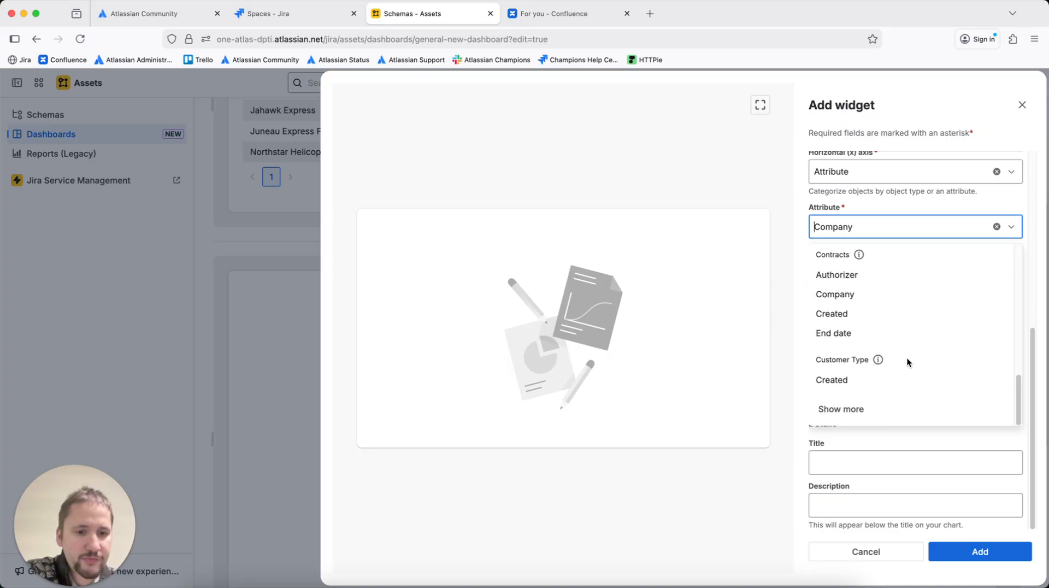
{"action": "scroll", "coordinate": [906, 357], "scroll_direction": "up", "scroll_amount": 5}
{"action": "scroll", "coordinate": [905, 352], "scroll_direction": "up", "scroll_amount": 3}
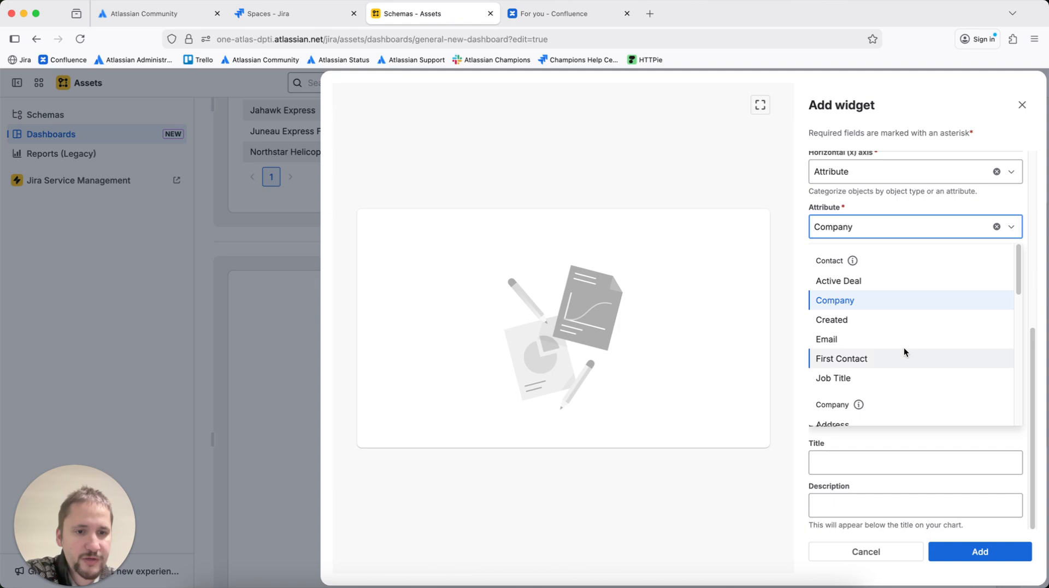
{"action": "left_click", "coordinate": [894, 279]}
{"action": "left_click", "coordinate": [875, 320]}
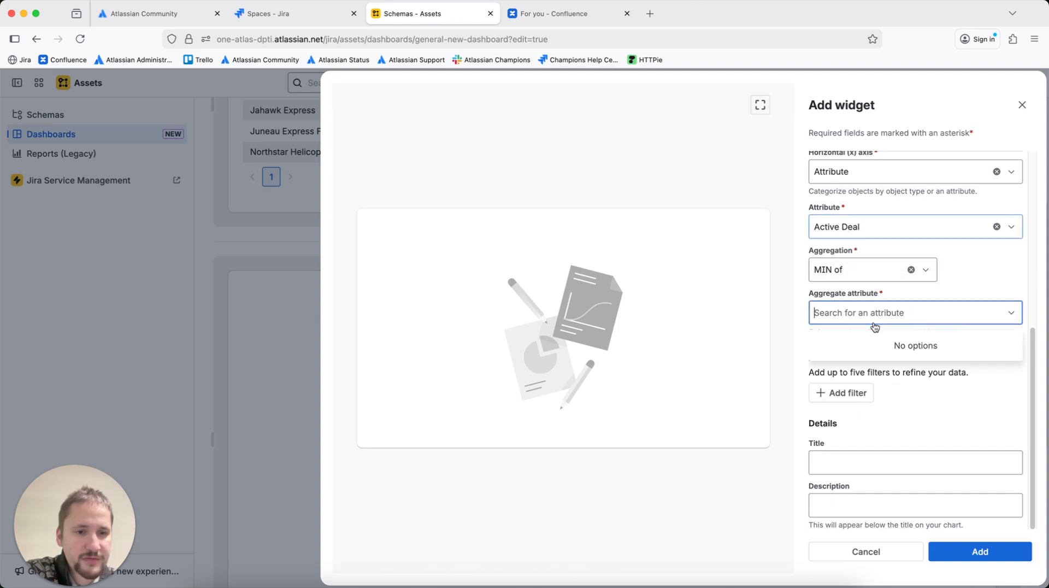
Switch the horizontal axis to Object type with MAX of aggregation and try picking an aggregate attribute
{"action": "scroll", "coordinate": [876, 235], "scroll_direction": "up", "scroll_amount": 2}
{"action": "left_click", "coordinate": [868, 226]}
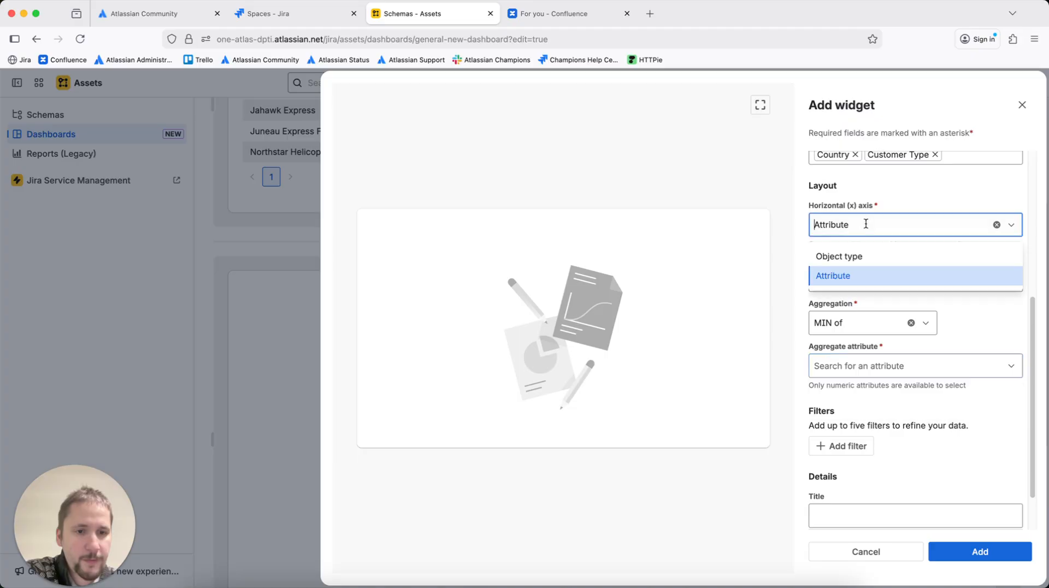
{"action": "left_click", "coordinate": [858, 254]}
{"action": "left_click", "coordinate": [887, 321]}
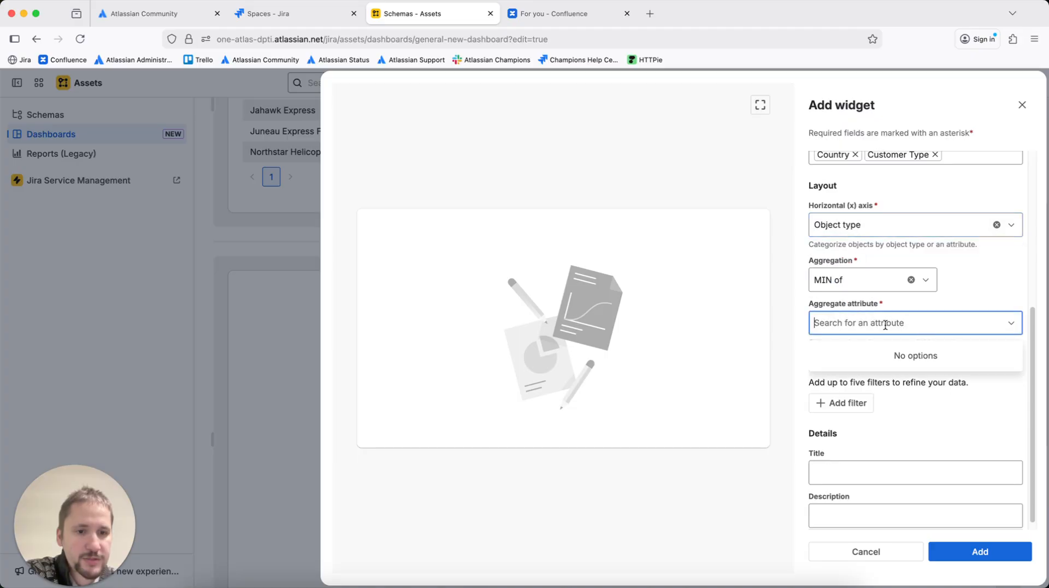
{"action": "left_click", "coordinate": [884, 277]}
{"action": "left_click", "coordinate": [862, 371]}
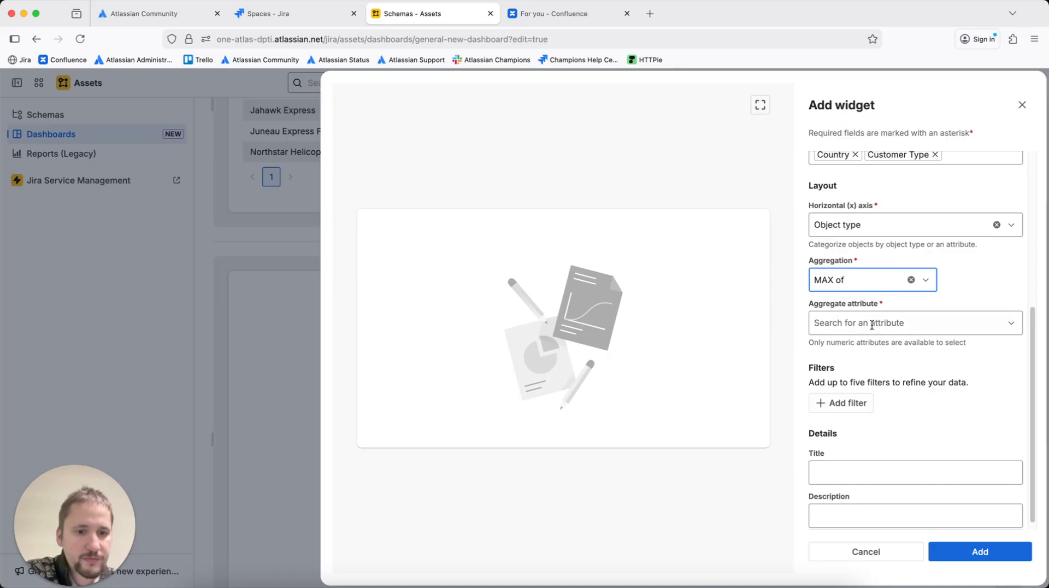
{"action": "left_click", "coordinate": [872, 324]}
{"action": "scroll", "coordinate": [914, 321], "scroll_direction": "up", "scroll_amount": 4}
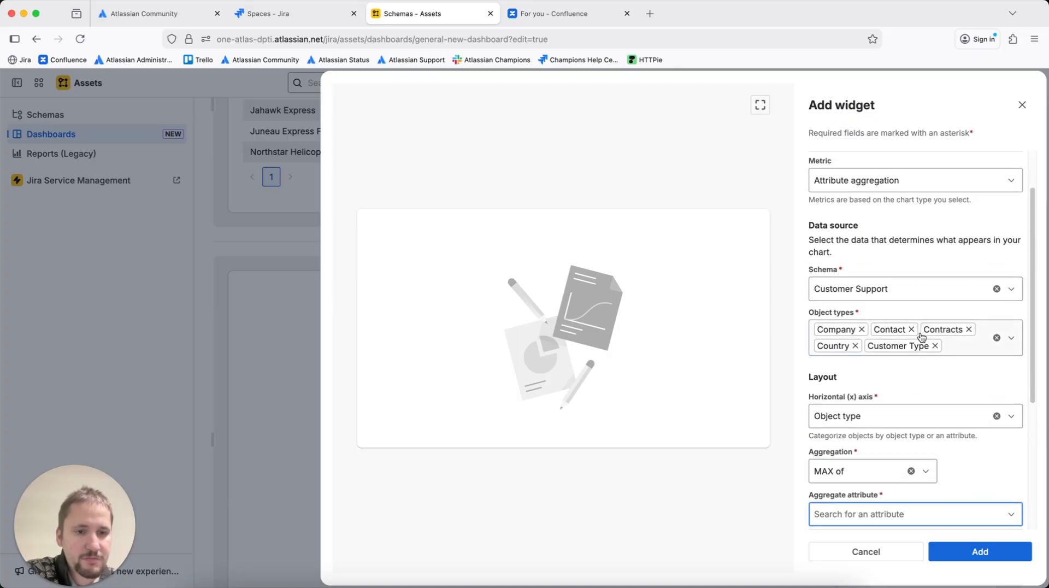
{"action": "scroll", "coordinate": [924, 336], "scroll_direction": "up", "scroll_amount": 2}
Change the chart metric to Count of objects and choose the Customer Support schema
{"action": "left_click", "coordinate": [884, 237]}
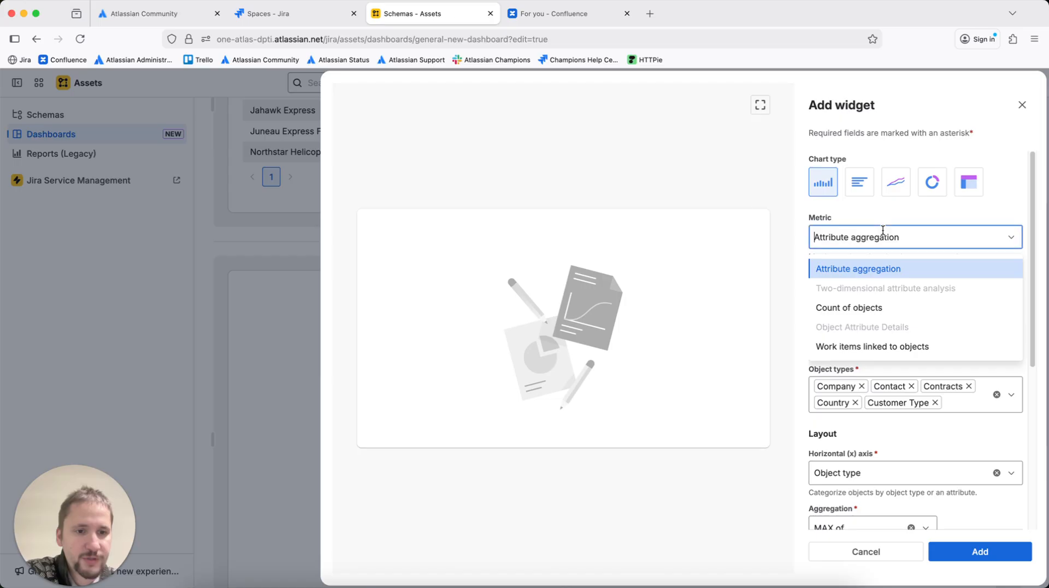
{"action": "left_click", "coordinate": [880, 309]}
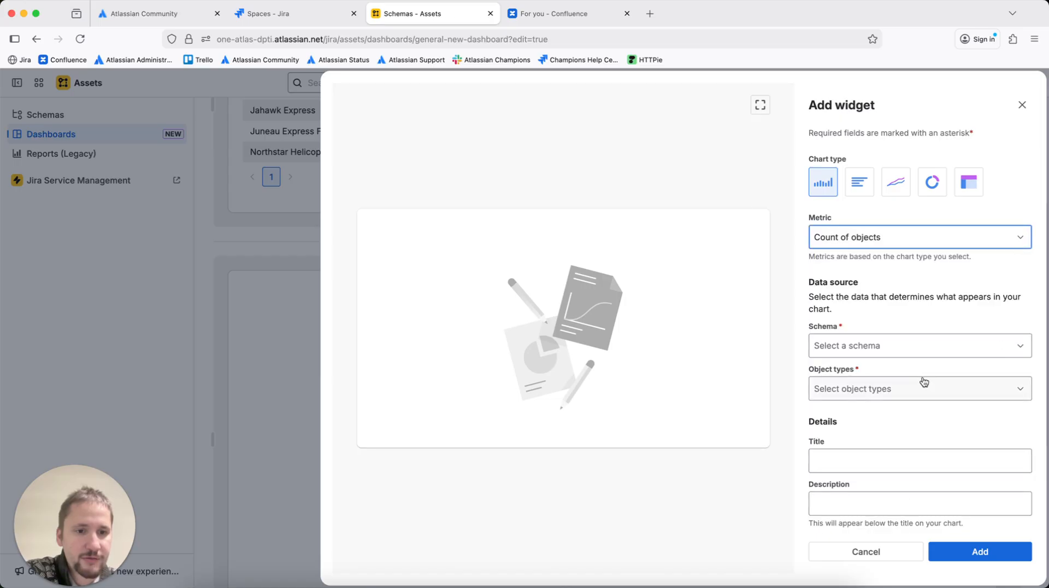
{"action": "left_click", "coordinate": [900, 343]}
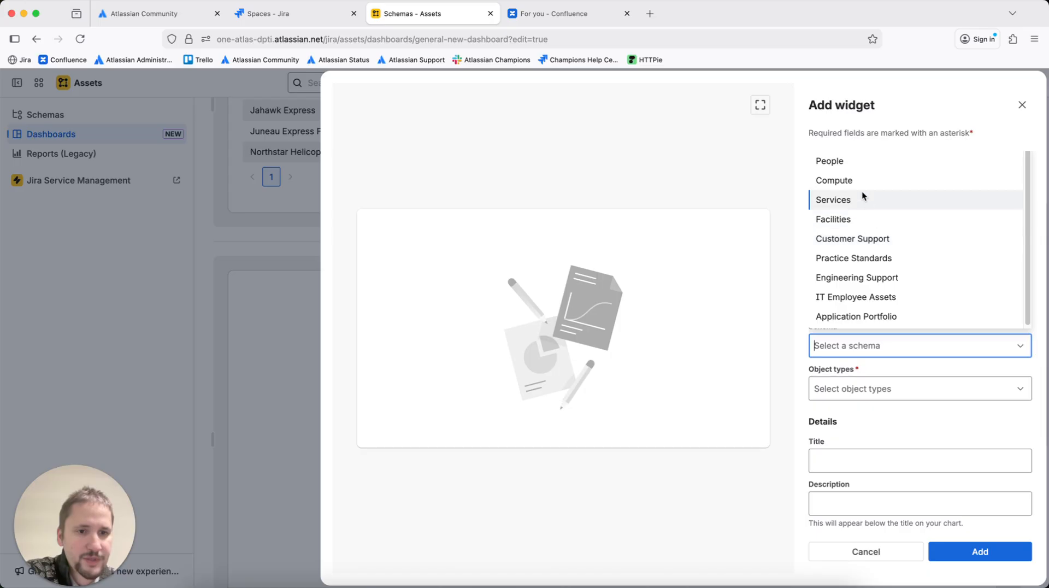
{"action": "left_click", "coordinate": [872, 238]}
Select Company, Contact and Contracts as the chart's object types
{"action": "left_click", "coordinate": [879, 386]}
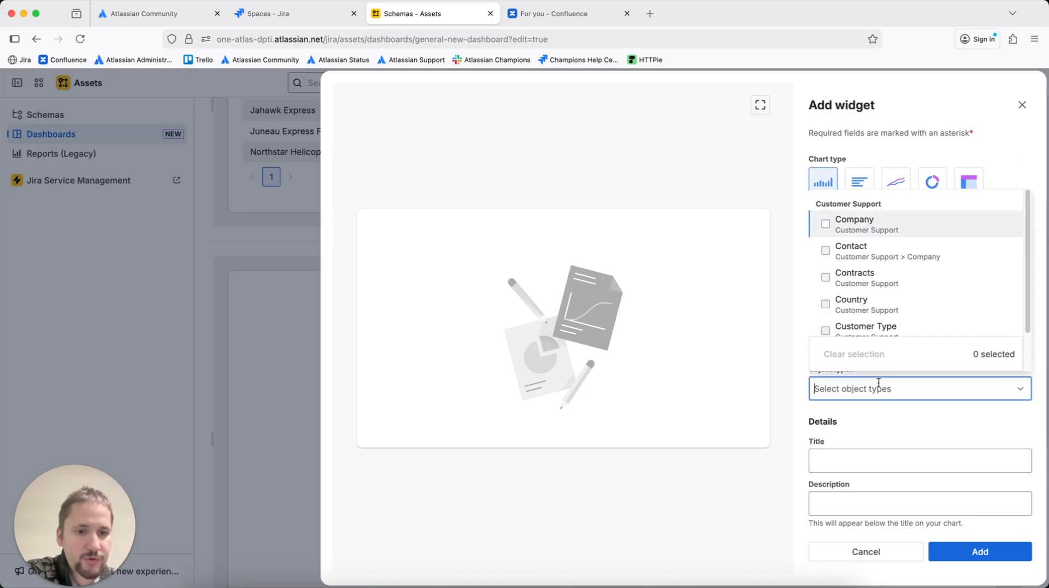
{"action": "left_click", "coordinate": [859, 222]}
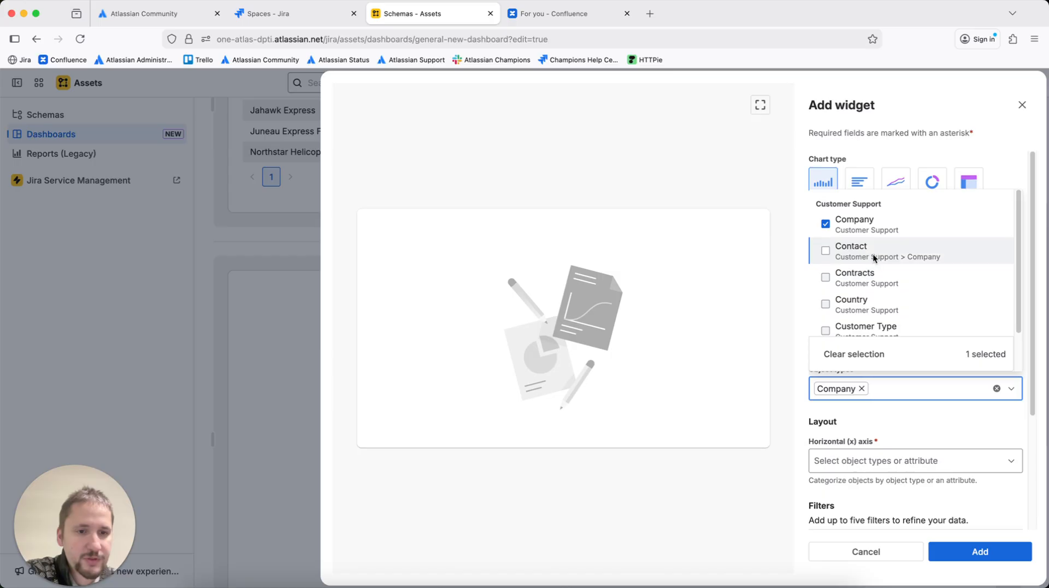
{"action": "left_click", "coordinate": [875, 255]}
{"action": "left_click", "coordinate": [871, 280]}
{"action": "left_click", "coordinate": [928, 437]}
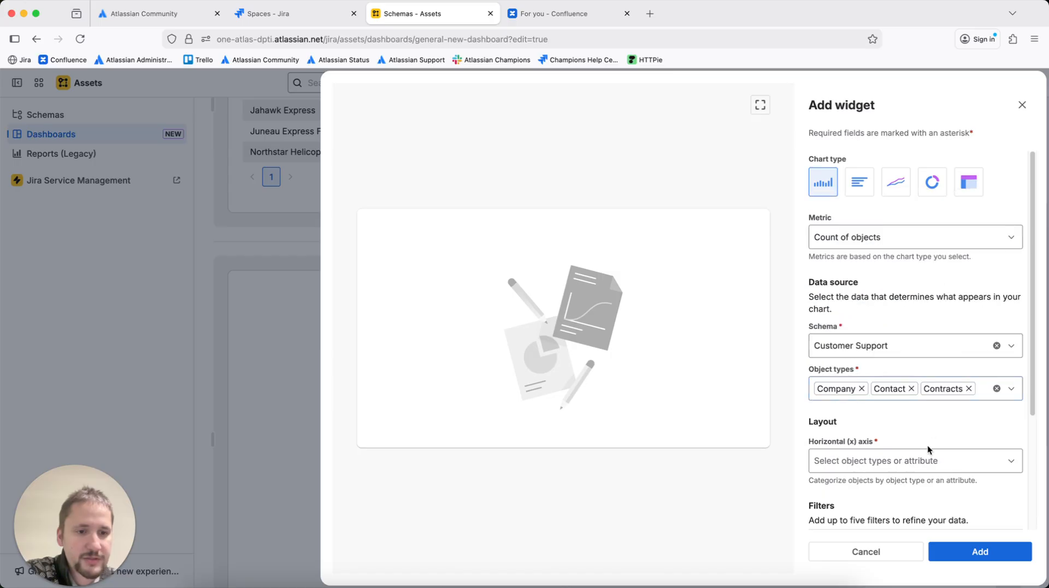
Set the chart's horizontal axis to Object type
{"action": "scroll", "coordinate": [927, 447], "scroll_direction": "down", "scroll_amount": 3}
{"action": "left_click", "coordinate": [889, 312]}
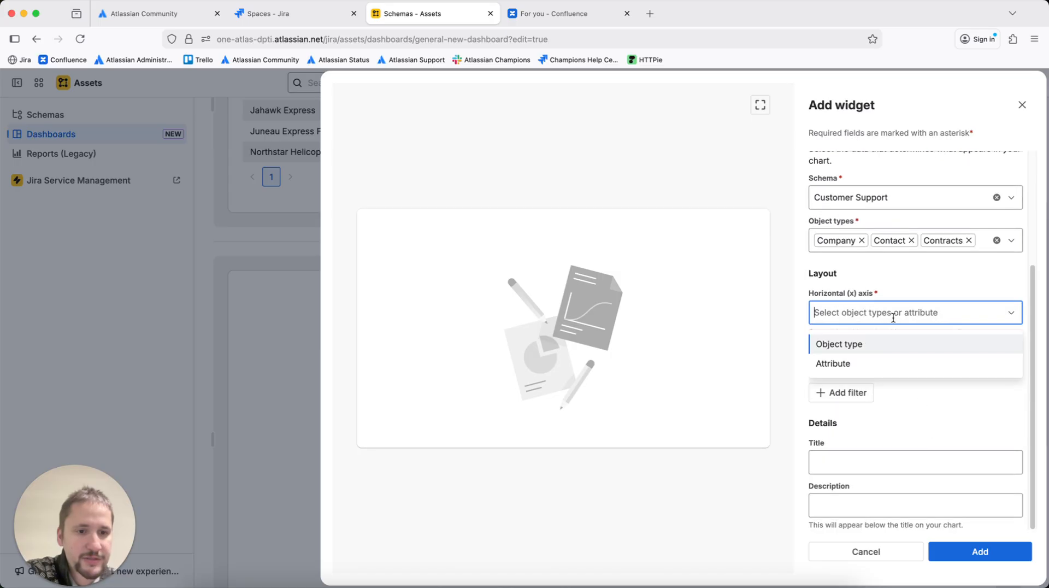
{"action": "left_click", "coordinate": [878, 347]}
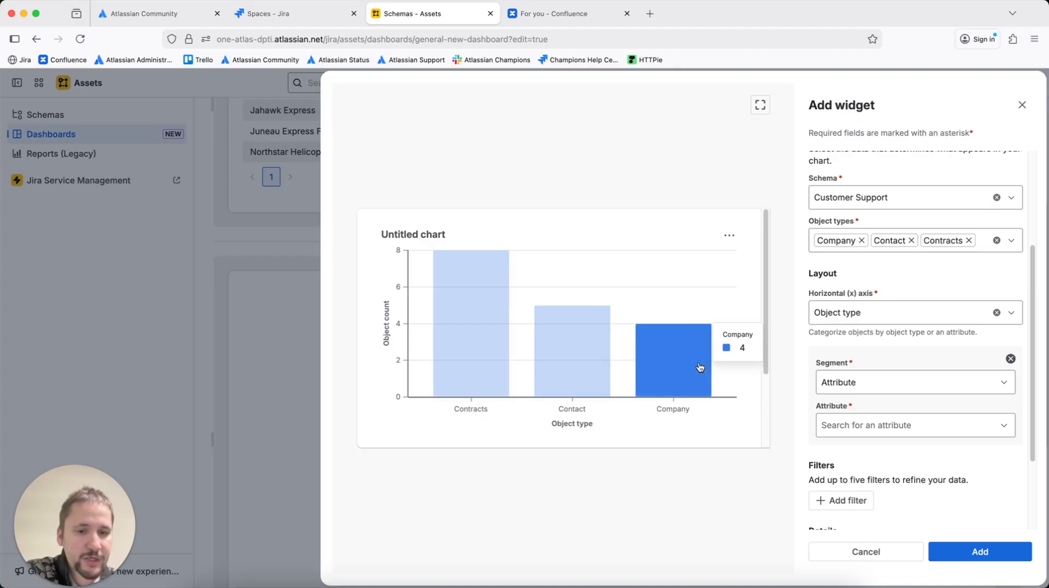
Add a segment to the bars using the Job Title attribute
{"action": "scroll", "coordinate": [881, 374], "scroll_direction": "down", "scroll_amount": 2}
{"action": "left_click", "coordinate": [856, 293]}
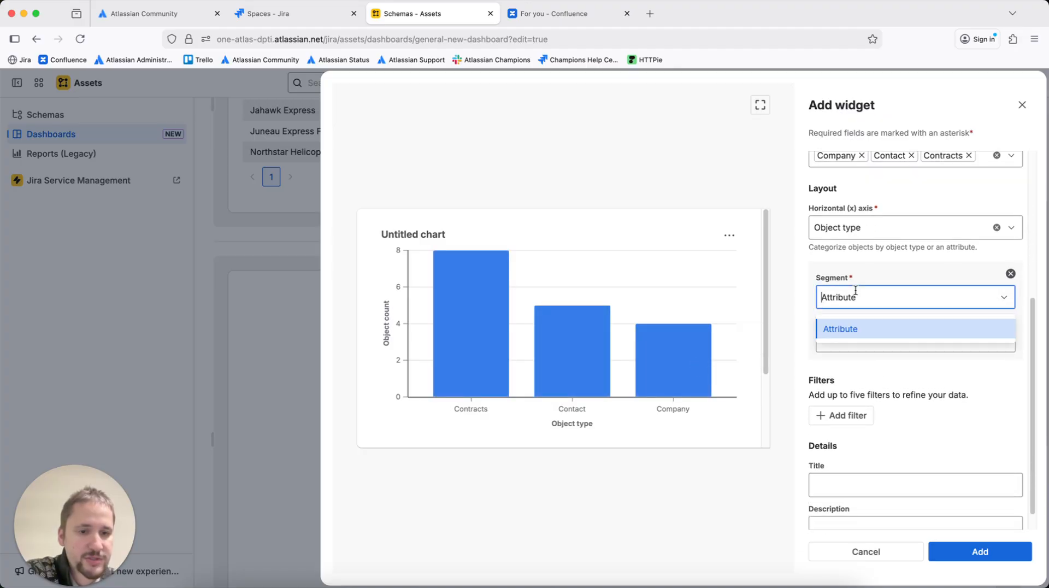
{"action": "left_click", "coordinate": [887, 357]}
{"action": "left_click", "coordinate": [883, 340]}
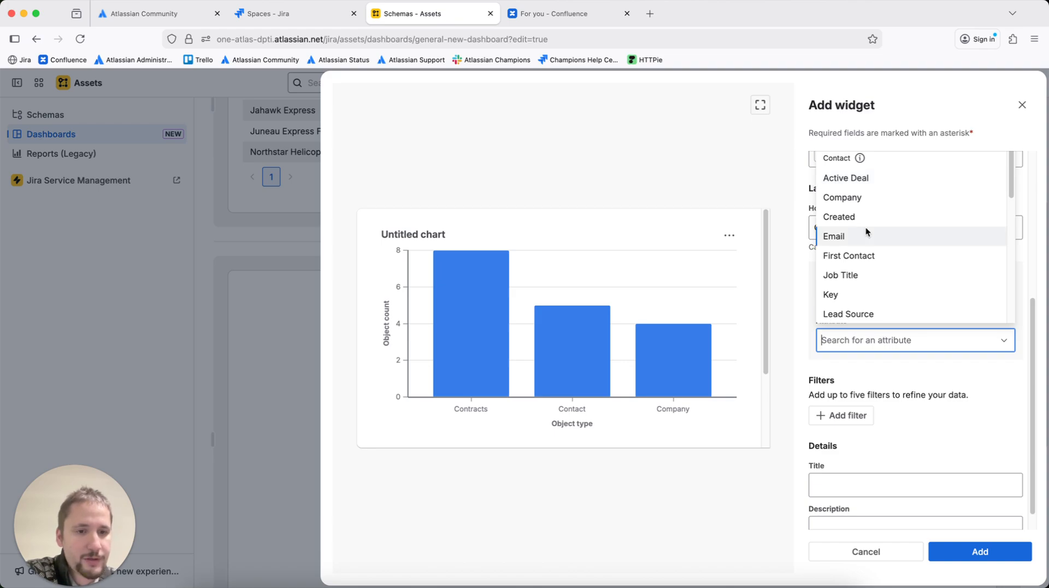
{"action": "left_click", "coordinate": [867, 376]}
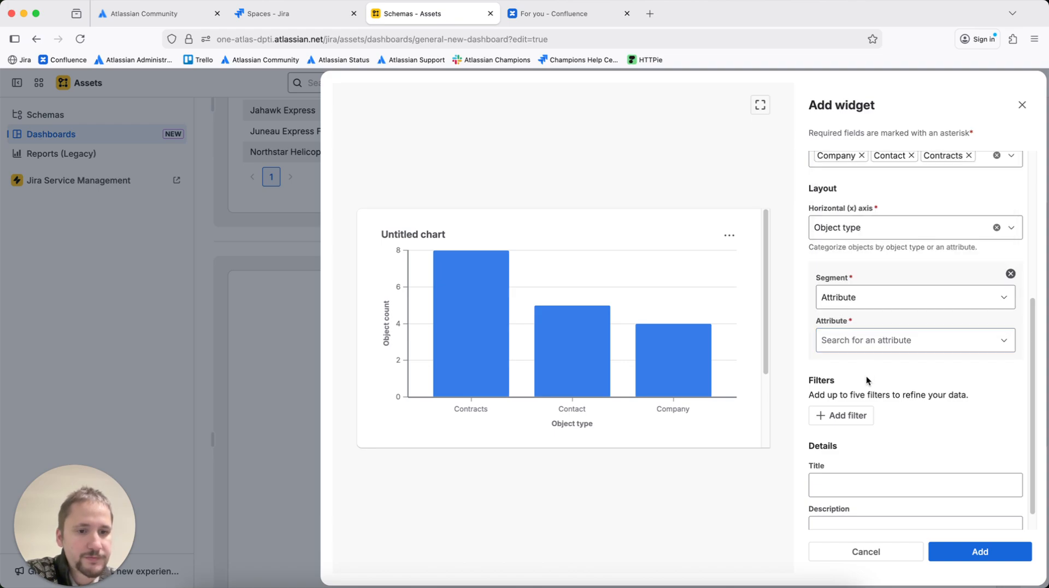
{"action": "left_click", "coordinate": [850, 335]}
{"action": "scroll", "coordinate": [877, 252], "scroll_direction": "down", "scroll_amount": 6}
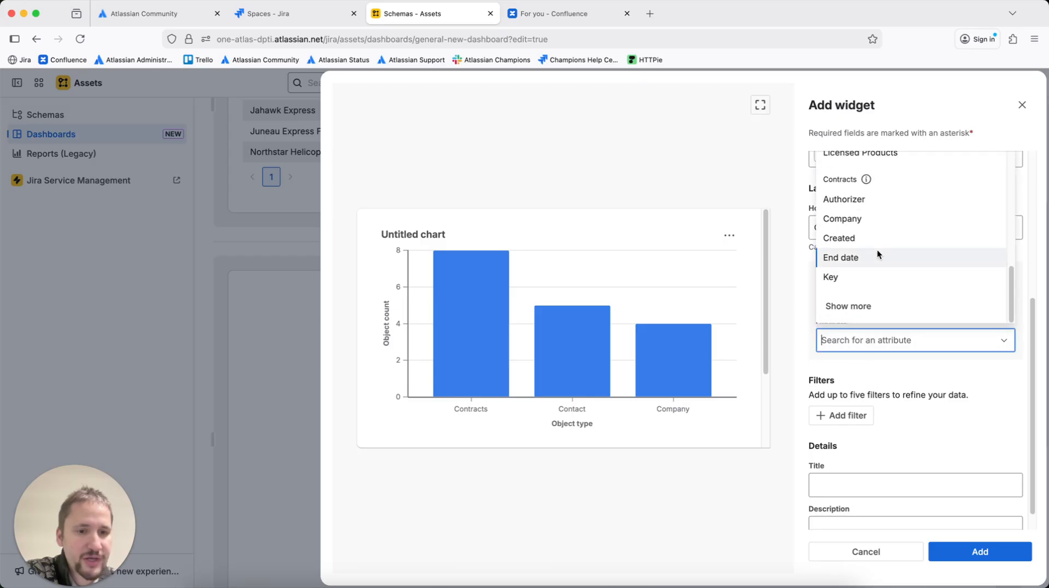
{"action": "scroll", "coordinate": [877, 255], "scroll_direction": "up", "scroll_amount": 3}
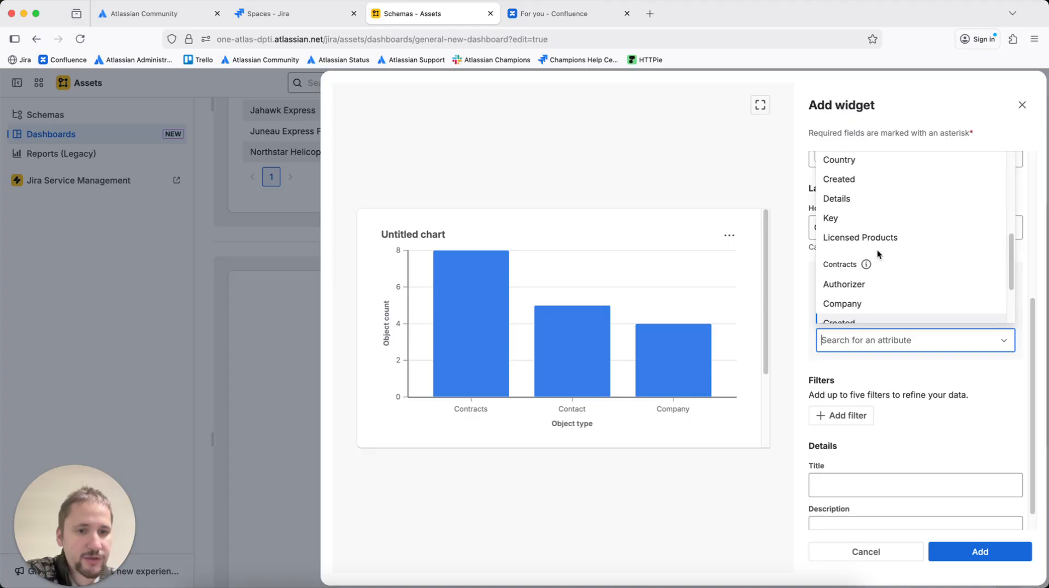
{"action": "scroll", "coordinate": [878, 254], "scroll_direction": "up", "scroll_amount": 3}
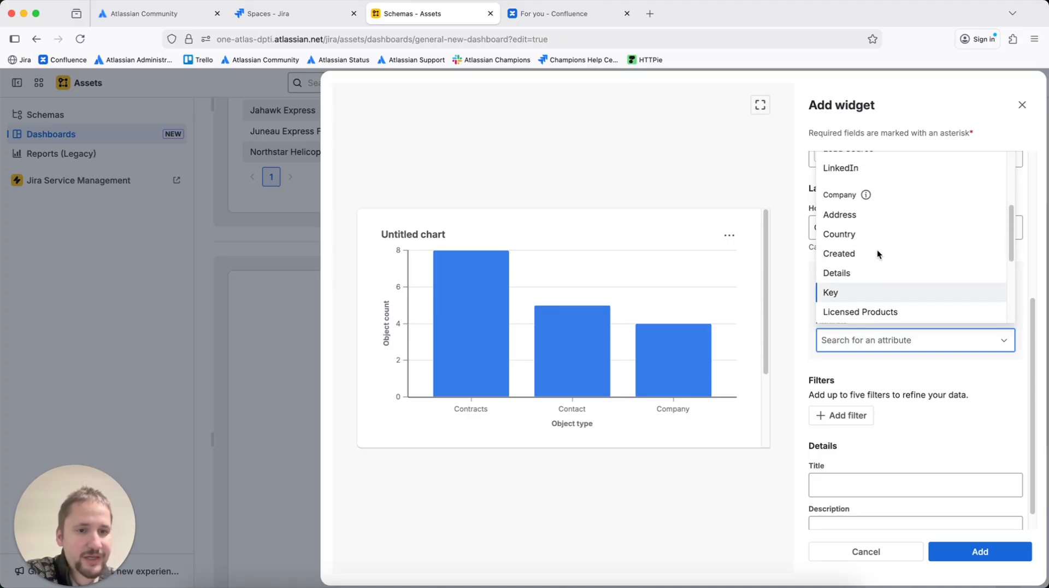
{"action": "scroll", "coordinate": [877, 253], "scroll_direction": "up", "scroll_amount": 4}
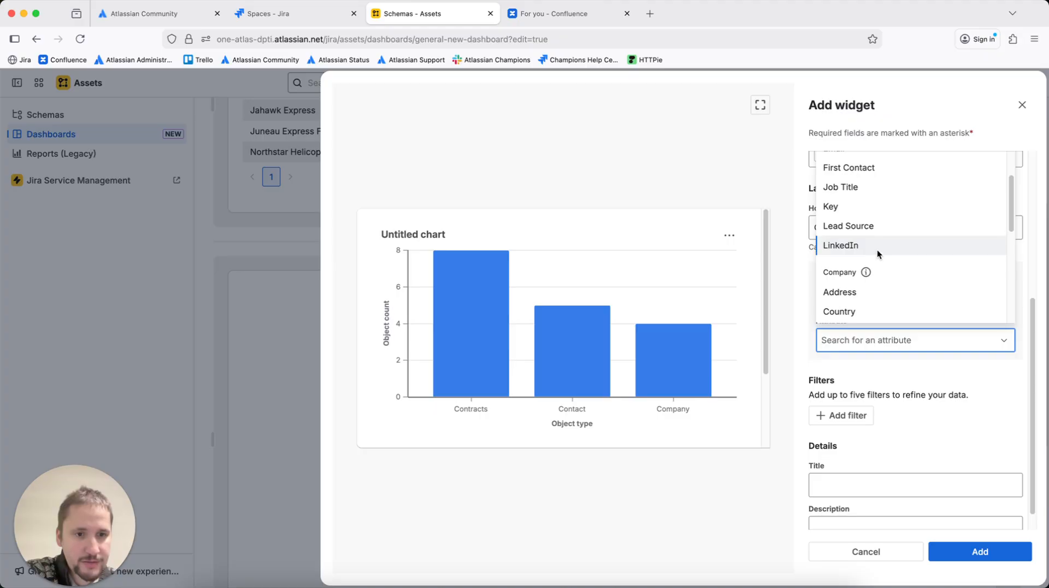
{"action": "scroll", "coordinate": [877, 249], "scroll_direction": "up", "scroll_amount": 1}
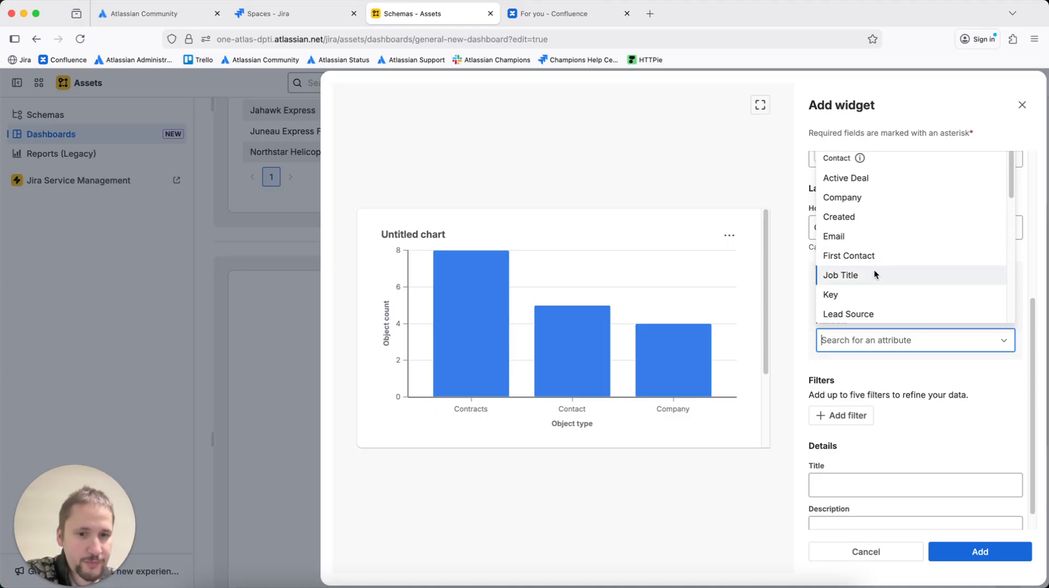
{"action": "left_click", "coordinate": [877, 273]}
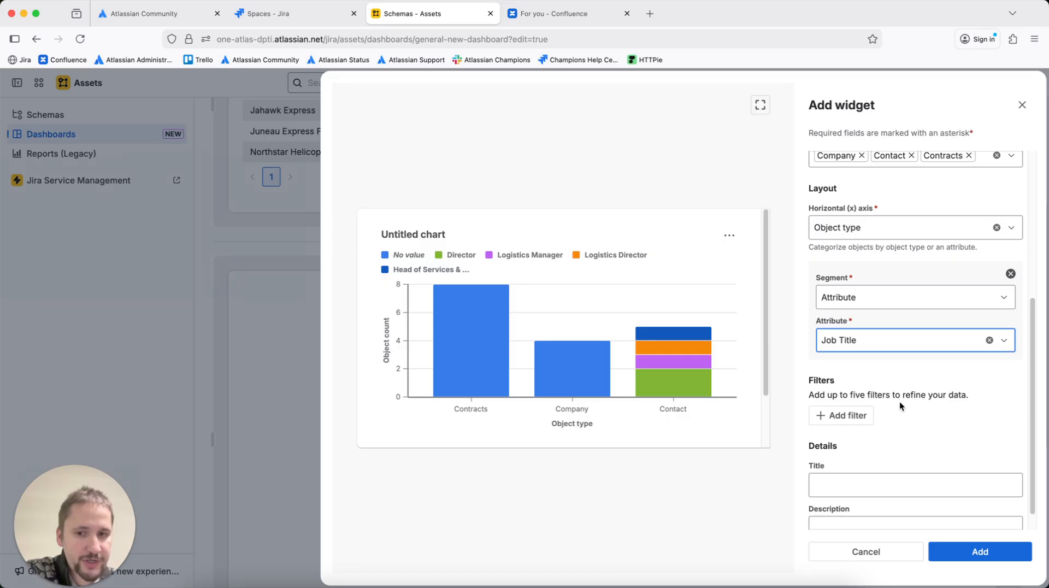
Add the configured bar chart widget to the dashboard
{"action": "mouse_move", "coordinate": [671, 378]}
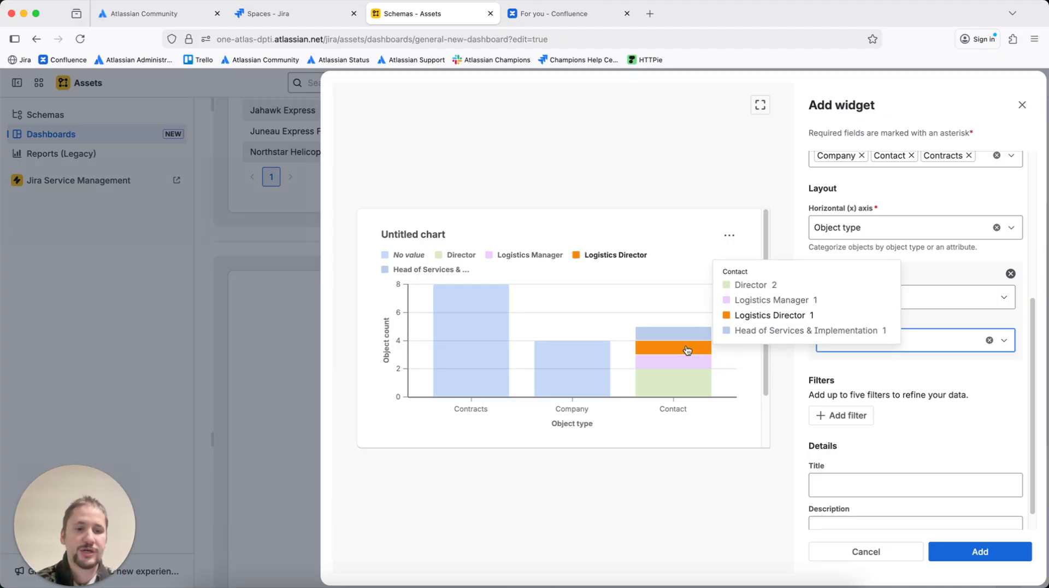
{"action": "scroll", "coordinate": [944, 373], "scroll_direction": "down", "scroll_amount": 1}
{"action": "left_click", "coordinate": [977, 552]}
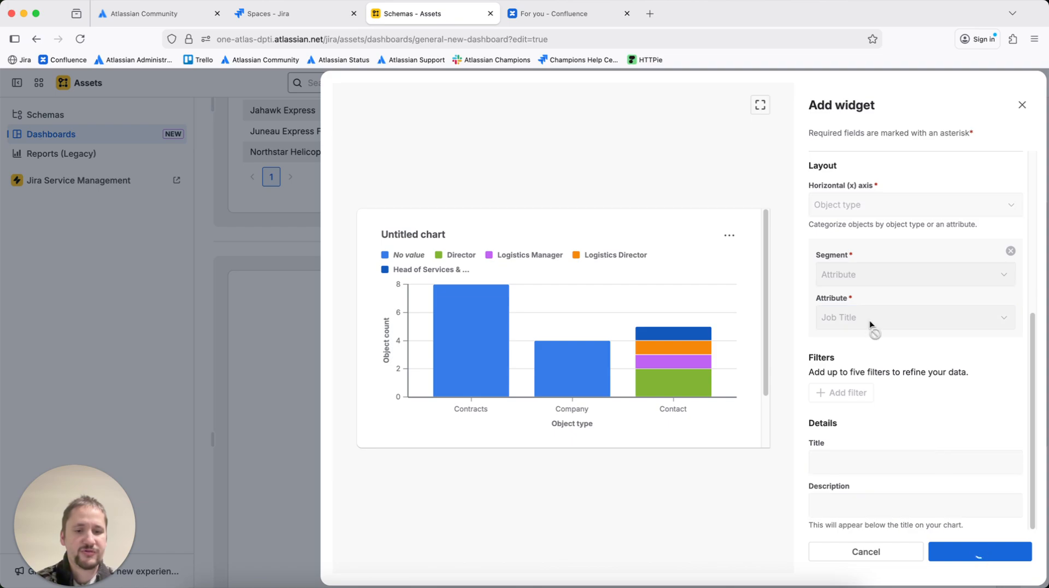
Review the new chart on the dashboard and finish editing the dashboard
{"action": "scroll", "coordinate": [872, 327], "scroll_direction": "up", "scroll_amount": 7}
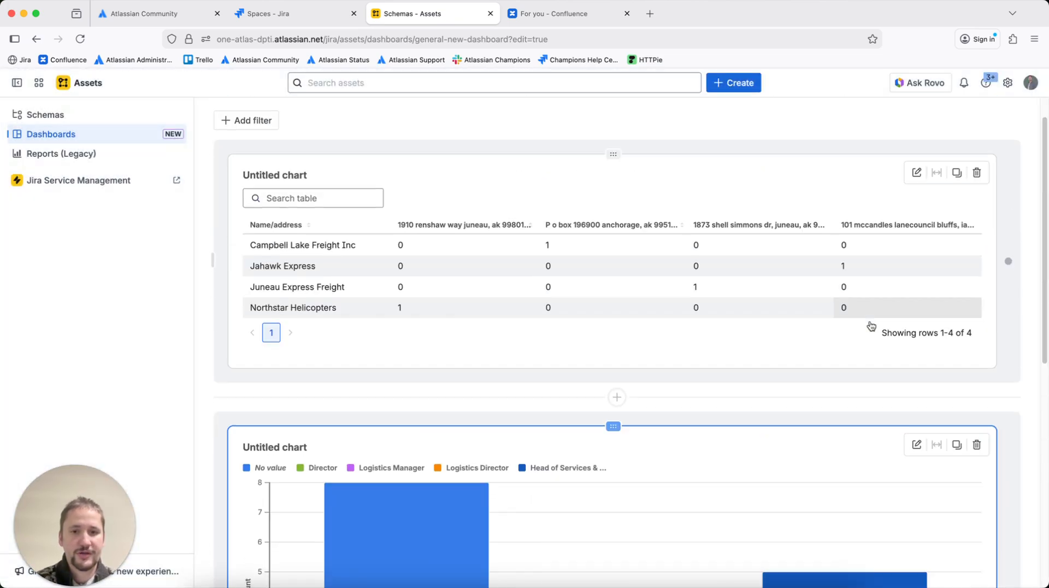
{"action": "scroll", "coordinate": [872, 327], "scroll_direction": "down", "scroll_amount": 5}
{"action": "mouse_move", "coordinate": [850, 340]}
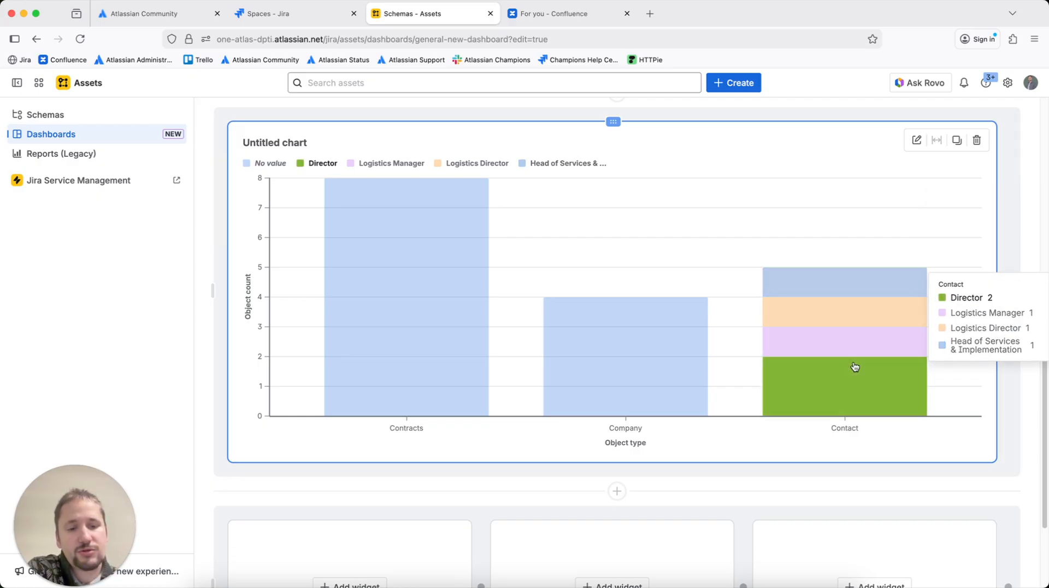
{"action": "scroll", "coordinate": [855, 366], "scroll_direction": "down", "scroll_amount": 2}
{"action": "scroll", "coordinate": [853, 365], "scroll_direction": "up", "scroll_amount": 5}
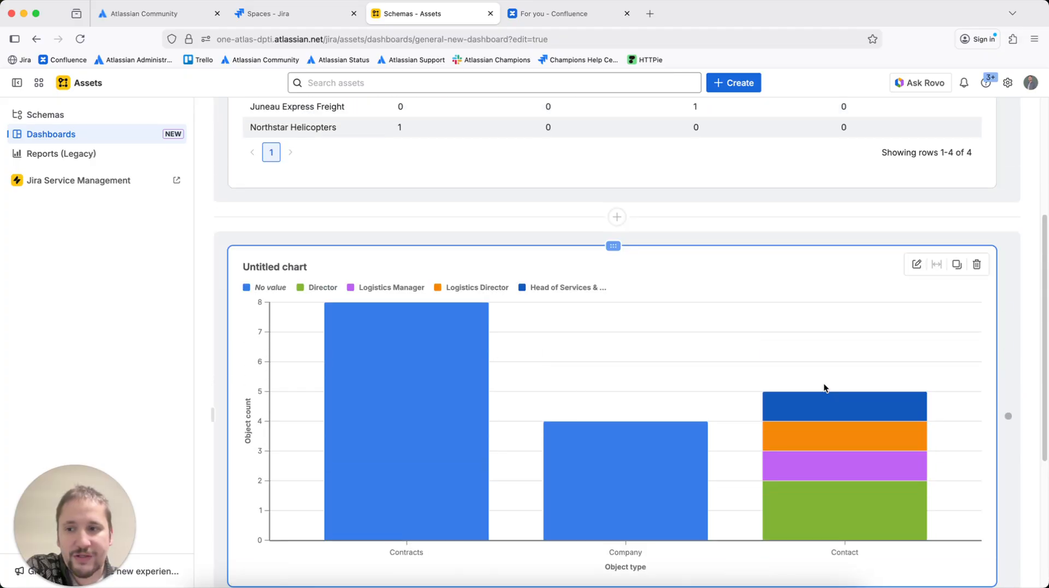
{"action": "scroll", "coordinate": [825, 387], "scroll_direction": "up", "scroll_amount": 4}
{"action": "left_click", "coordinate": [1000, 121]}
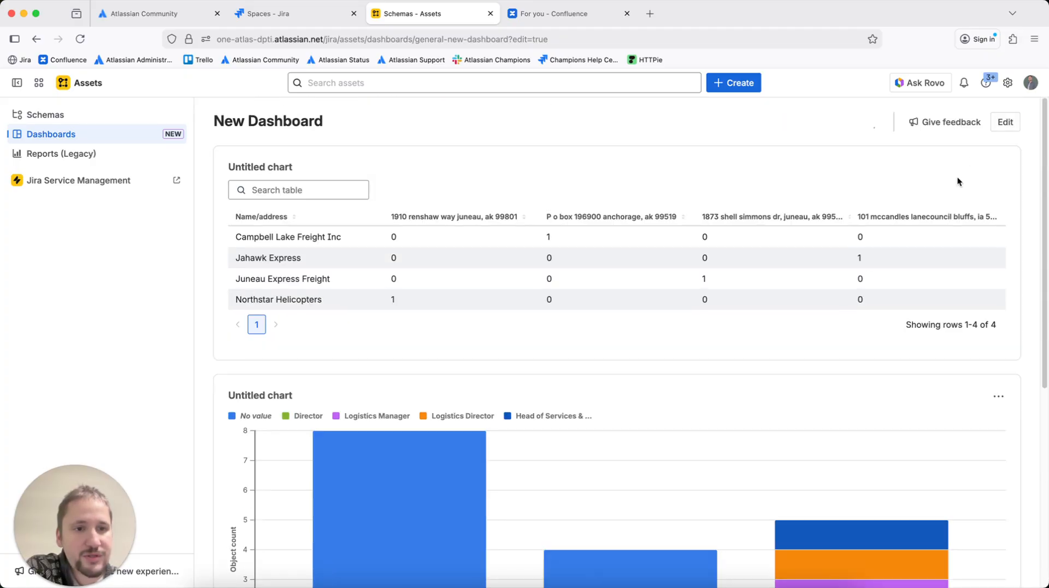
Return from the new dashboard to the list of all dashboards
{"action": "scroll", "coordinate": [778, 354], "scroll_direction": "down", "scroll_amount": 5}
{"action": "scroll", "coordinate": [778, 354], "scroll_direction": "up", "scroll_amount": 5}
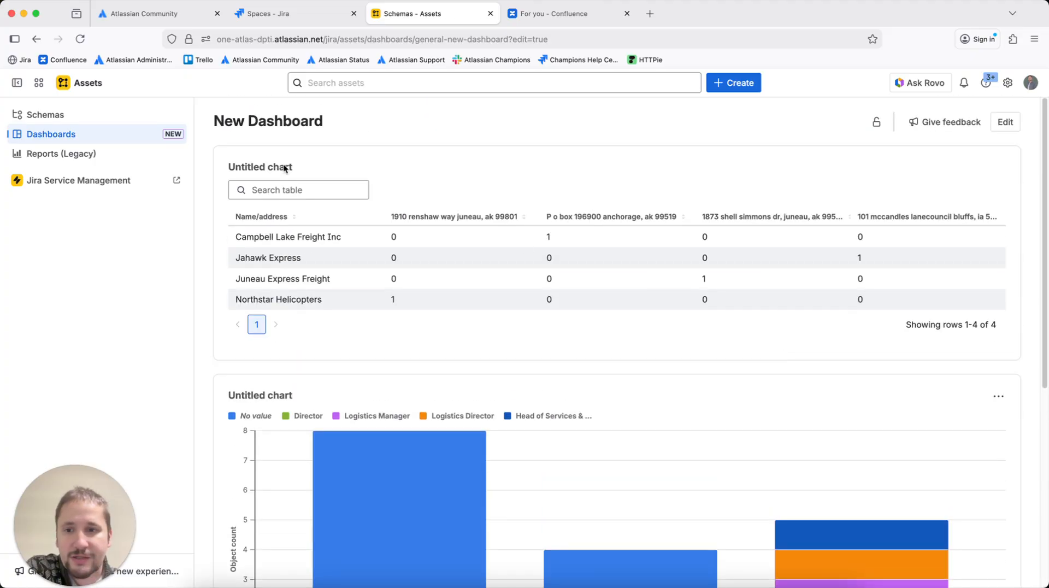
{"action": "left_click", "coordinate": [131, 138]}
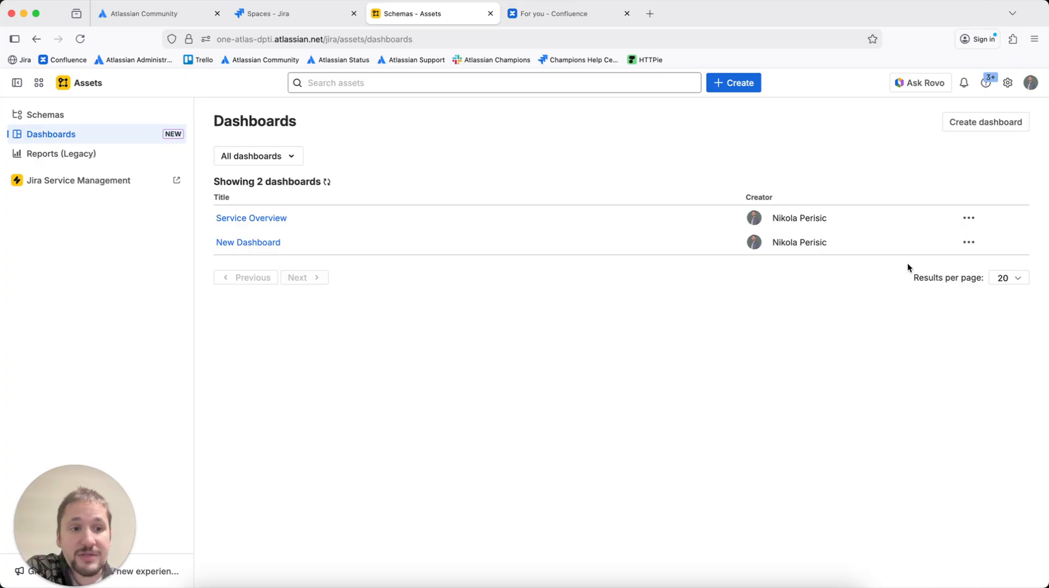
Review the access settings and options for New Dashboard without changing anything
{"action": "left_click", "coordinate": [969, 243]}
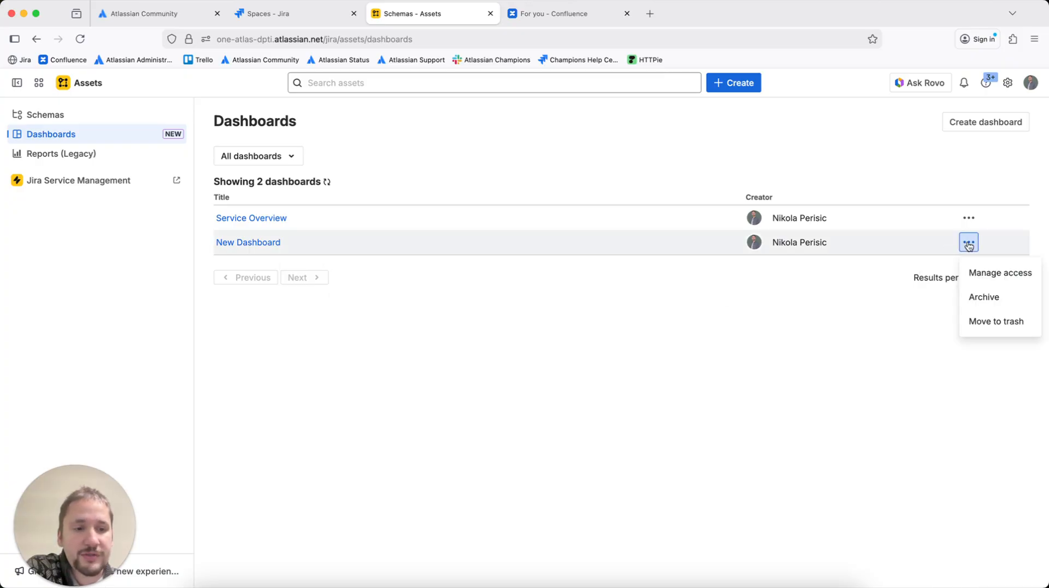
{"action": "left_click", "coordinate": [975, 272]}
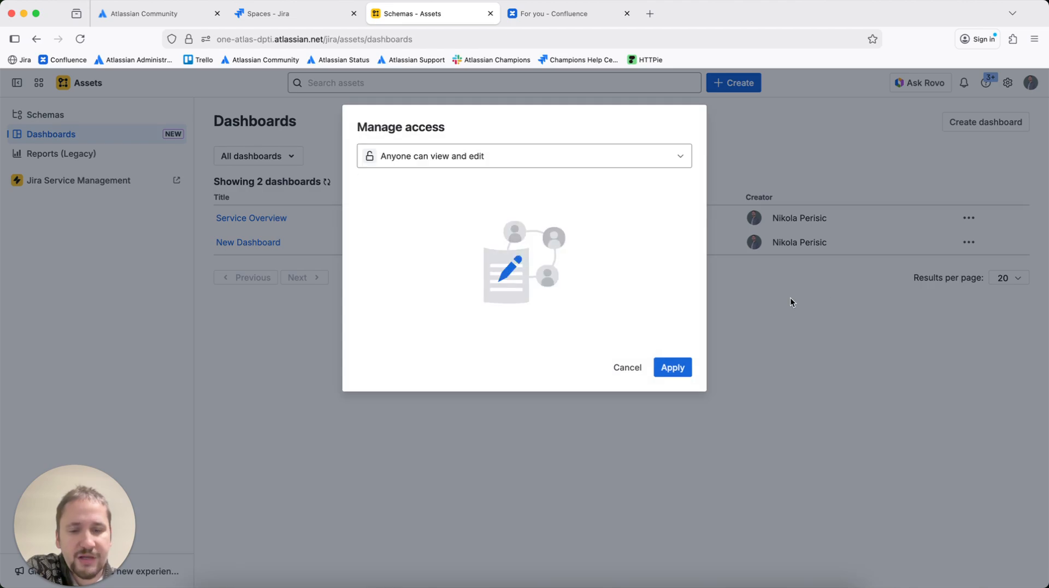
{"action": "left_click", "coordinate": [627, 367]}
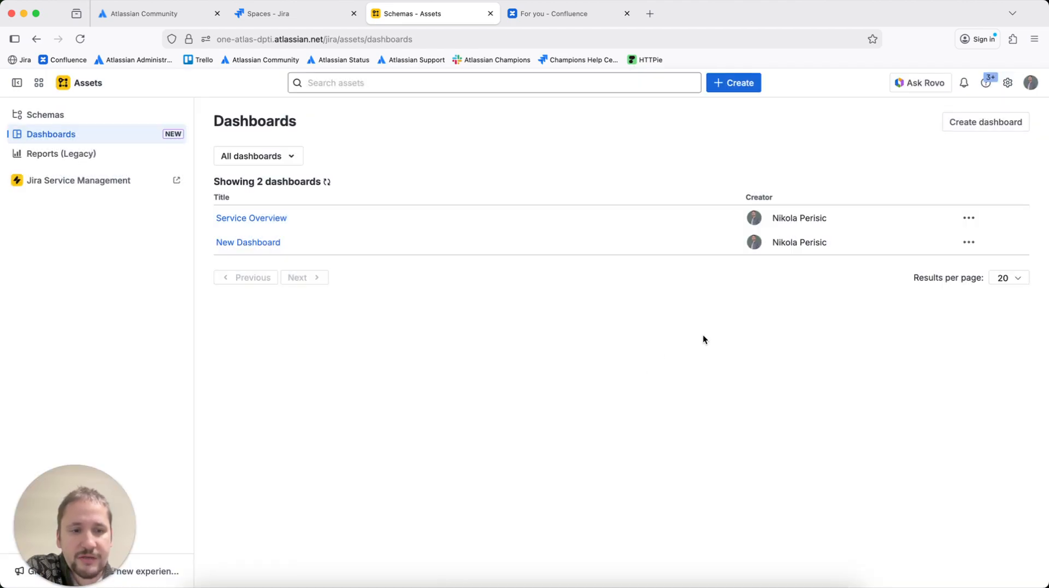
{"action": "left_click", "coordinate": [963, 245]}
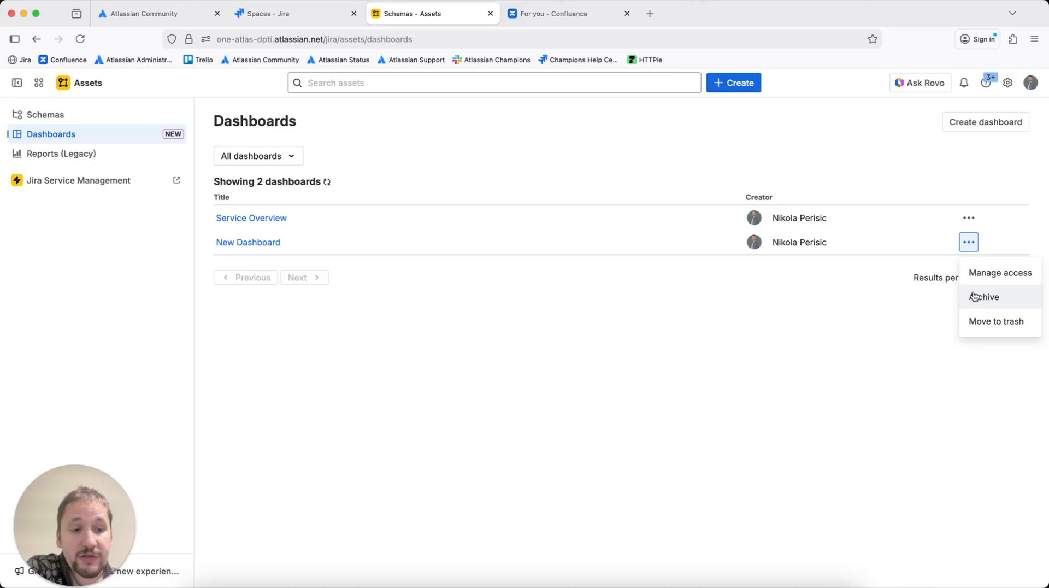
{"action": "left_click", "coordinate": [800, 340]}
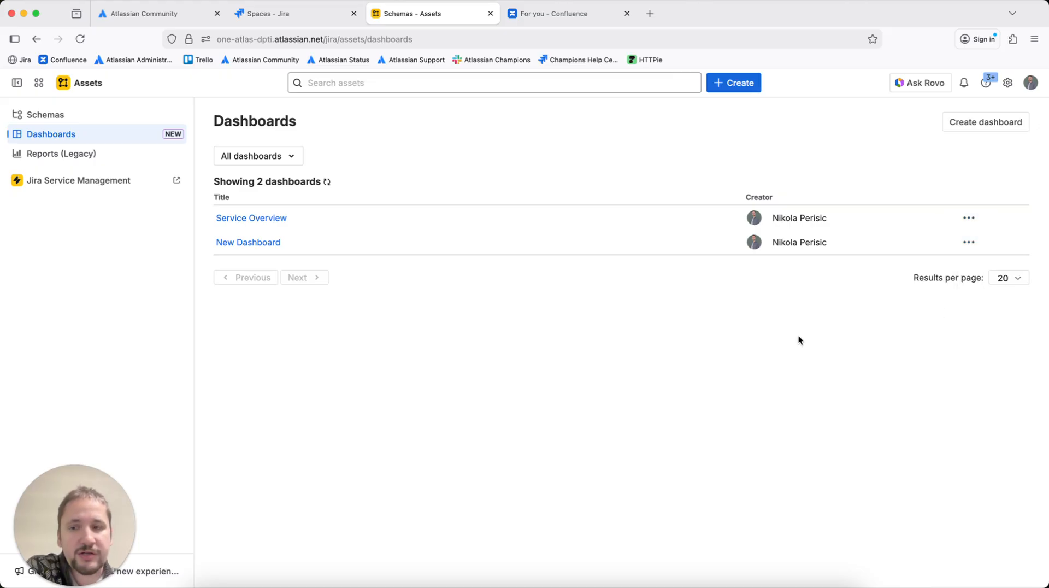